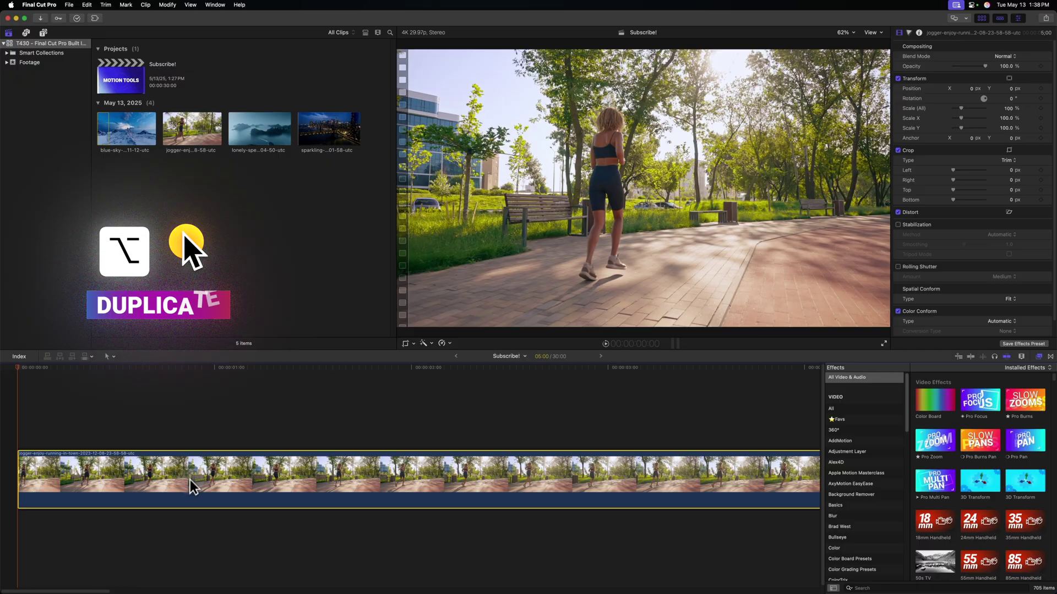
Duplicate the jogger clip onto a layer above and isolate the runner with an analyzed Magnetic Mask
{"action": "left_click_drag", "start_coordinate": [190, 480], "coordinate": [191, 442]}
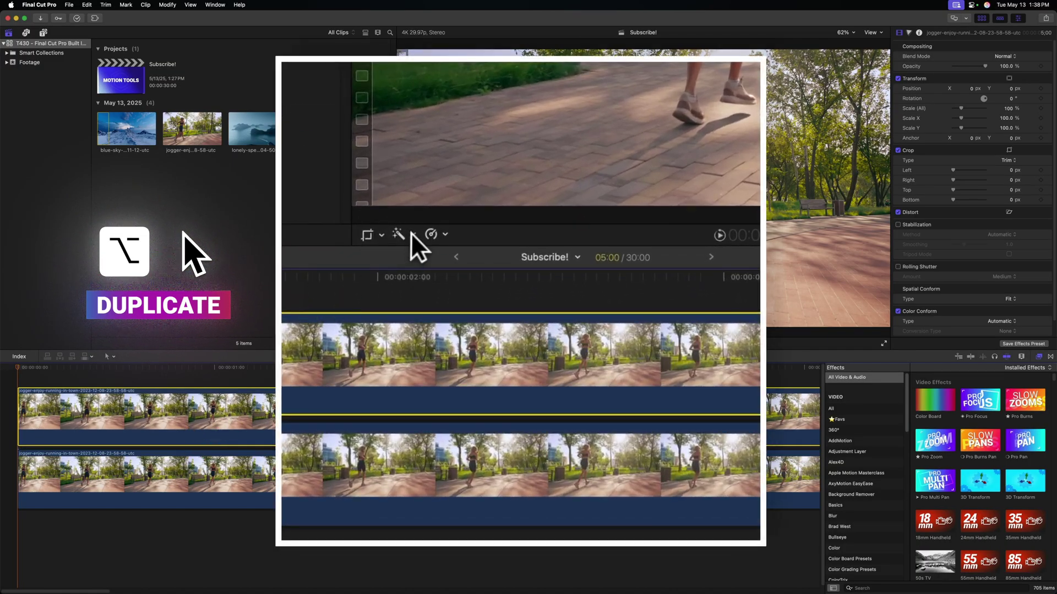
{"action": "left_click", "coordinate": [413, 235]}
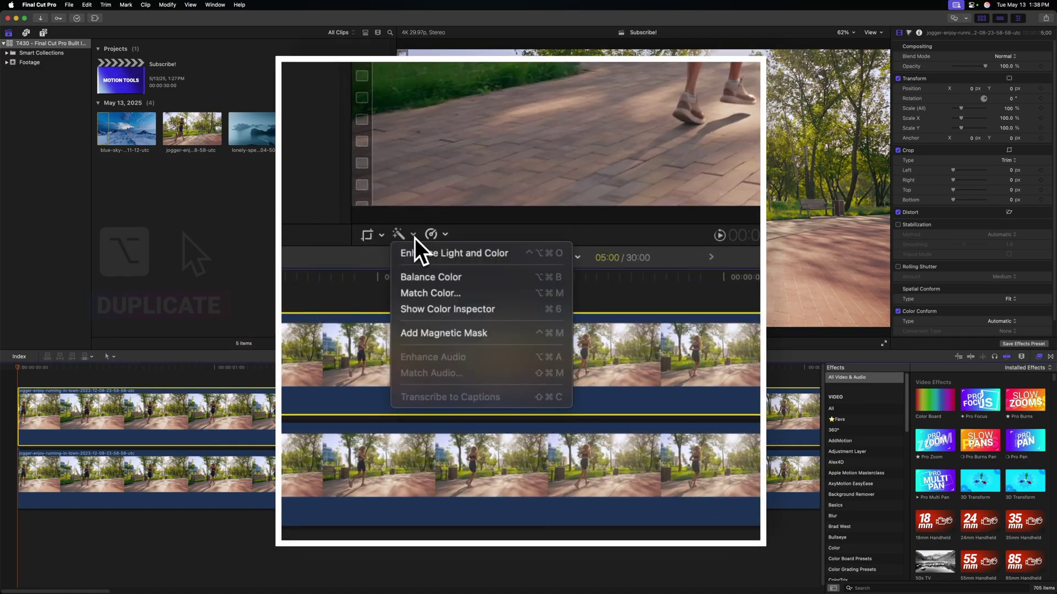
{"action": "left_click", "coordinate": [518, 334]}
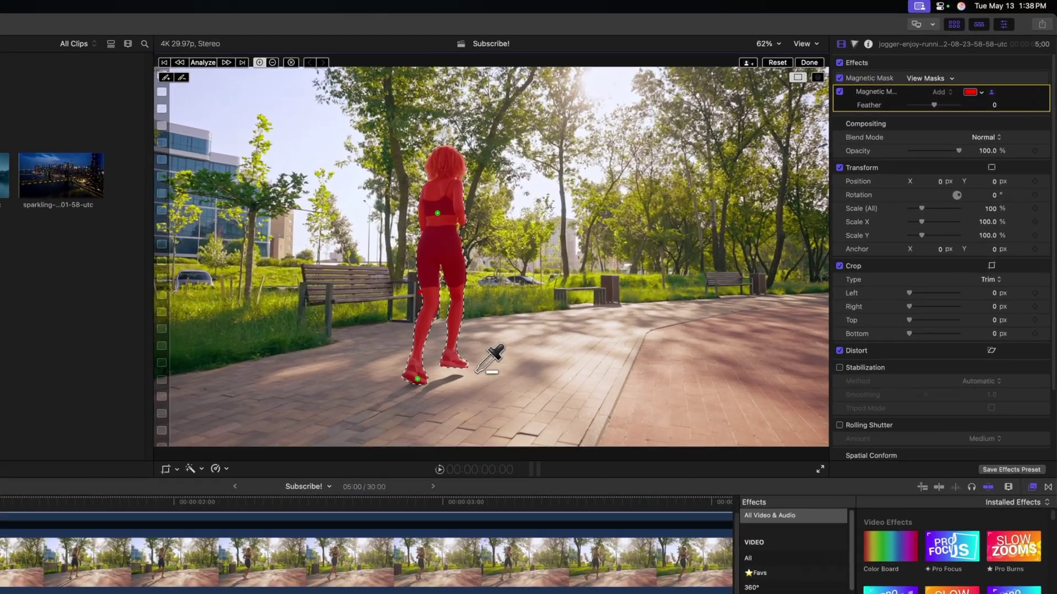
{"action": "left_click", "coordinate": [596, 277]}
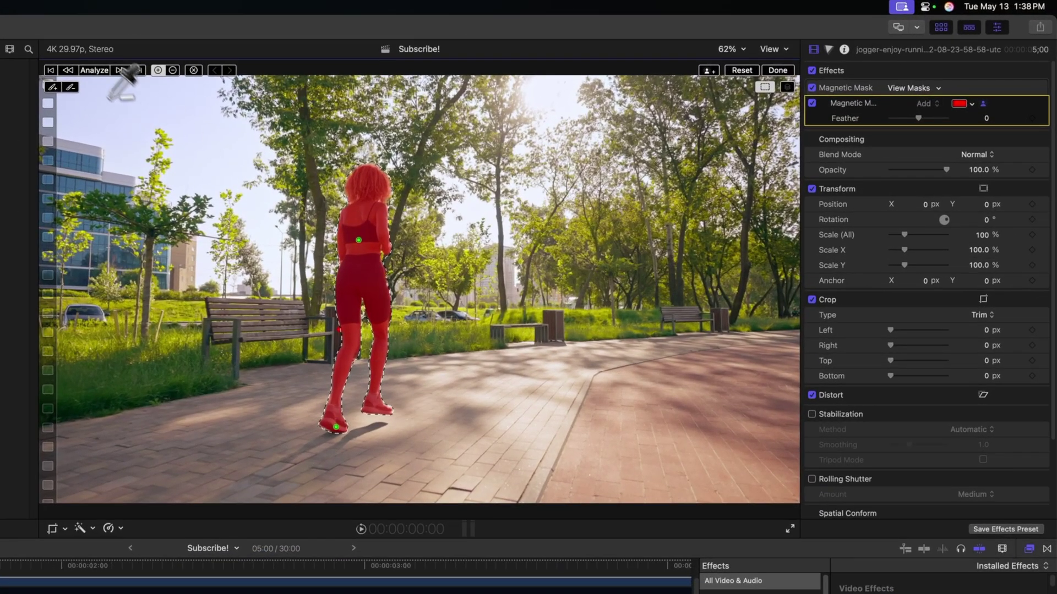
{"action": "left_click", "coordinate": [94, 70]}
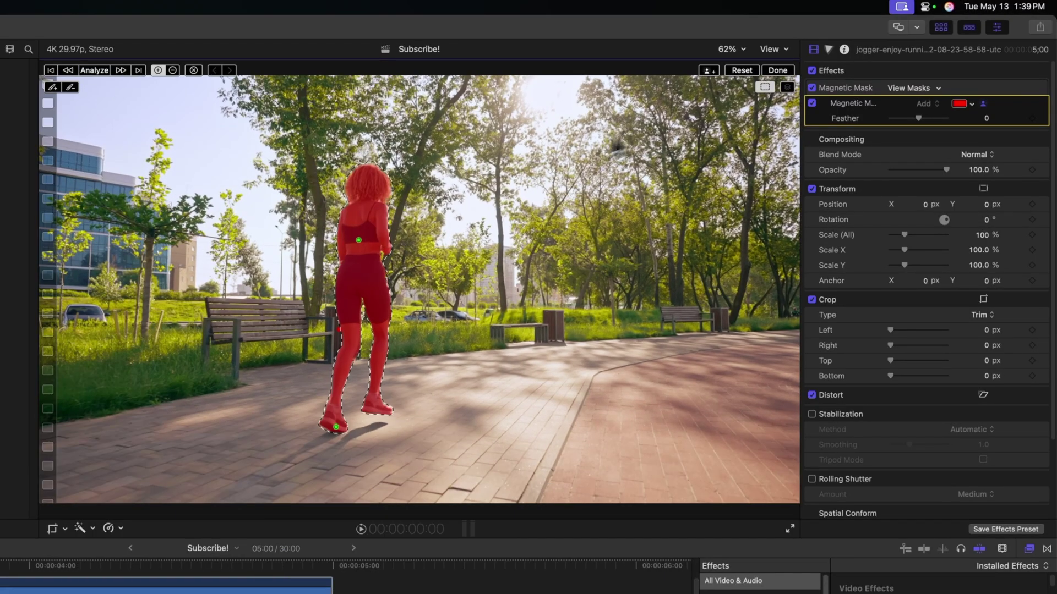
{"action": "left_click", "coordinate": [775, 71]}
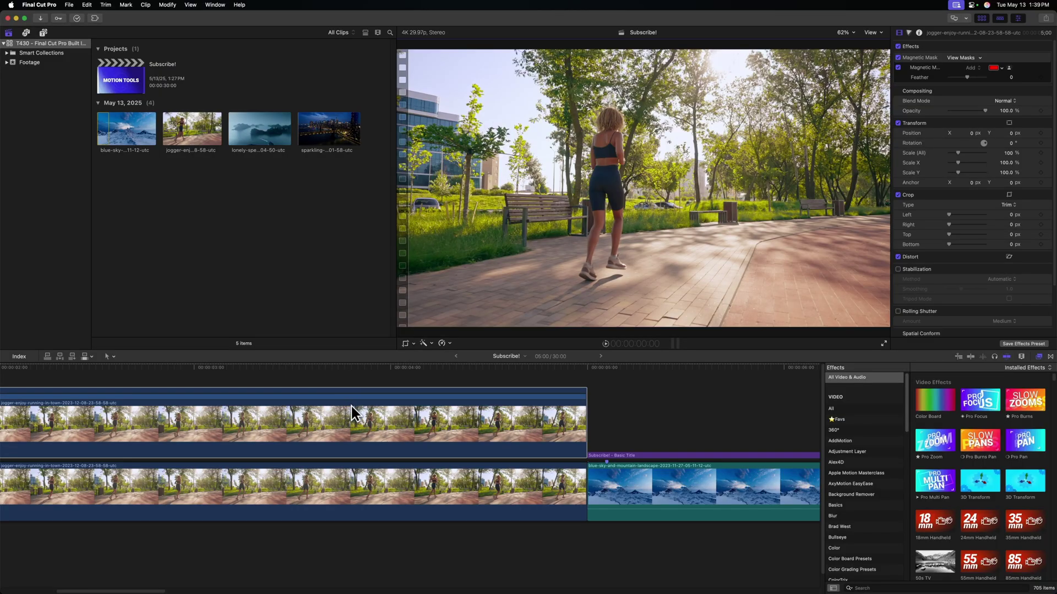
Stack a third masked jogger copy on top, disable it, and select the middle copy
{"action": "left_click_drag", "start_coordinate": [344, 422], "coordinate": [331, 387]}
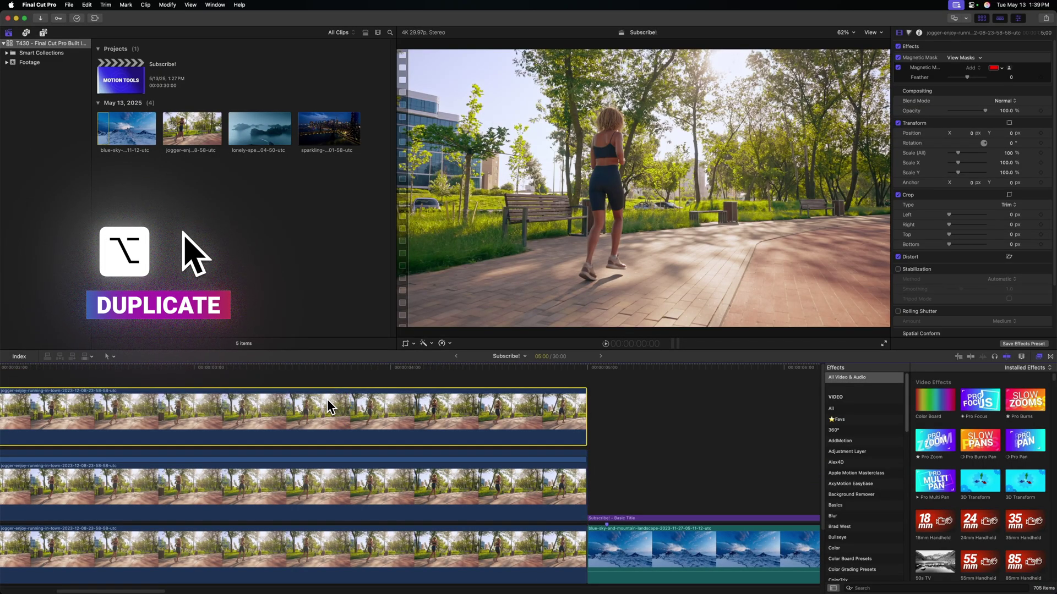
{"action": "scroll", "coordinate": [330, 408], "scroll_direction": "left", "scroll_amount": 5}
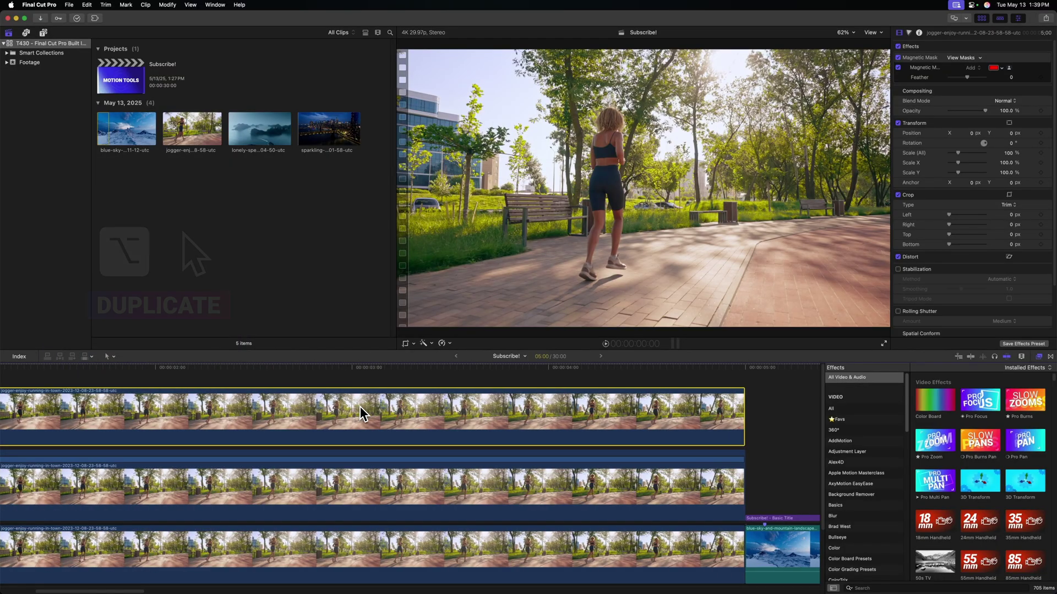
{"action": "key", "text": "v"}
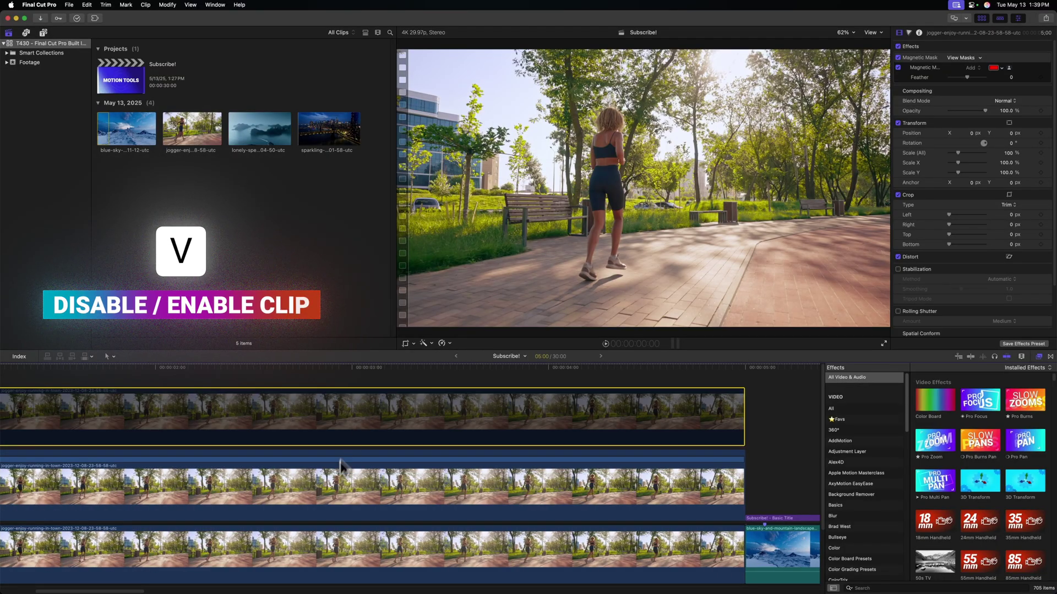
{"action": "left_click", "coordinate": [332, 486]}
{"action": "scroll", "coordinate": [331, 487], "scroll_direction": "left", "scroll_amount": 4}
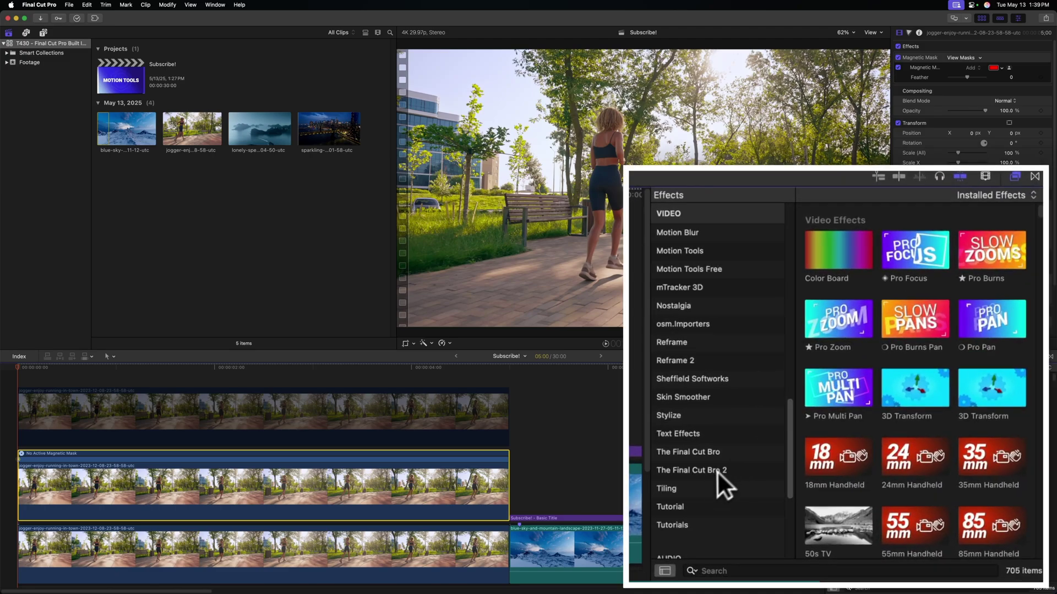
Apply Visual Echo to the middle jogger copy with Duration 0.29, then re-enable the top copy
{"action": "left_click", "coordinate": [692, 488]}
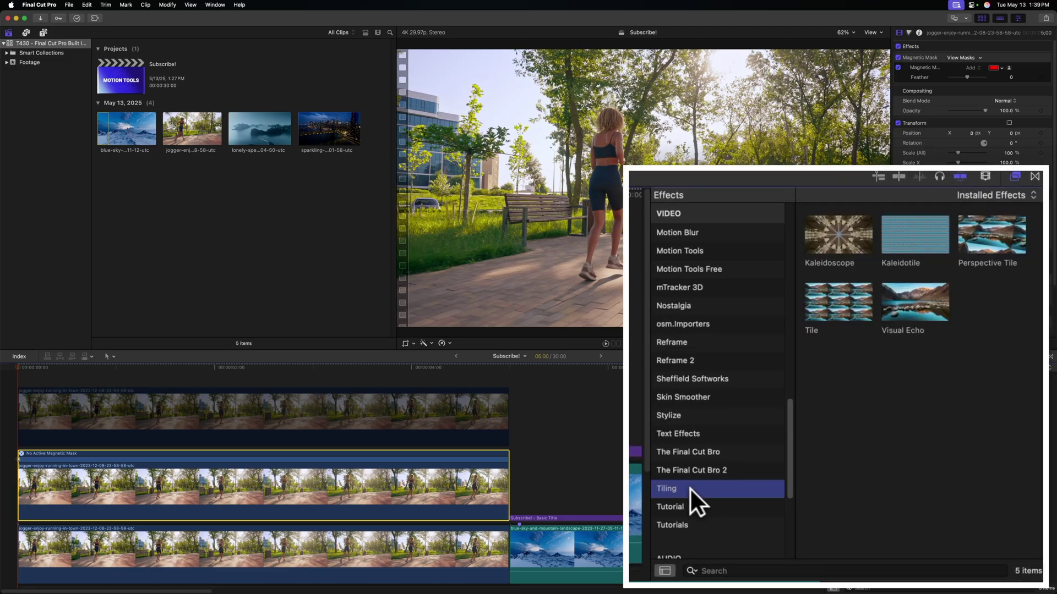
{"action": "left_click_drag", "start_coordinate": [937, 302], "coordinate": [969, 146]}
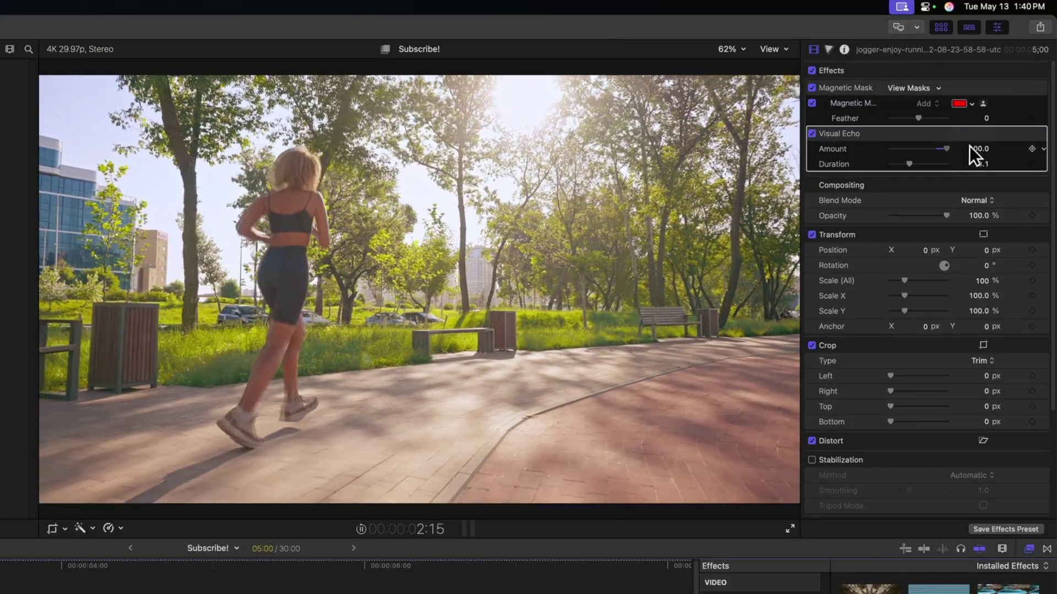
{"action": "left_click_drag", "start_coordinate": [909, 164], "coordinate": [968, 164]}
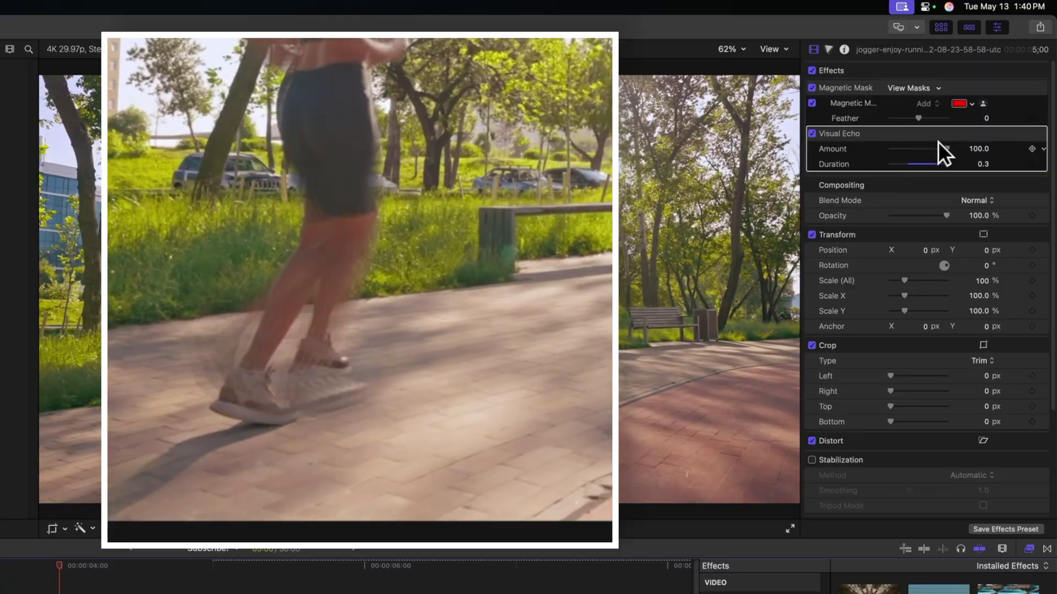
{"action": "mouse_move", "coordinate": [945, 148]}
{"action": "left_mouse_down"}
{"action": "mouse_move", "coordinate": [916, 149]}
{"action": "mouse_move", "coordinate": [932, 149]}
{"action": "mouse_move", "coordinate": [924, 164]}
{"action": "mouse_move", "coordinate": [945, 165]}
{"action": "mouse_move", "coordinate": [950, 150]}
{"action": "left_mouse_up"}
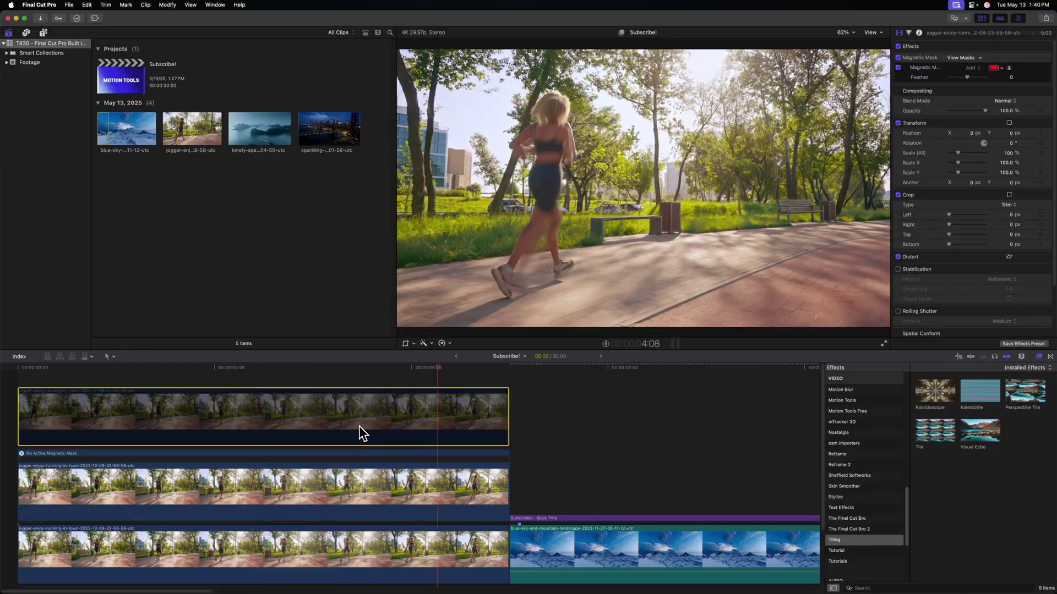
{"action": "key", "text": "v"}
{"action": "key", "text": "Home"}
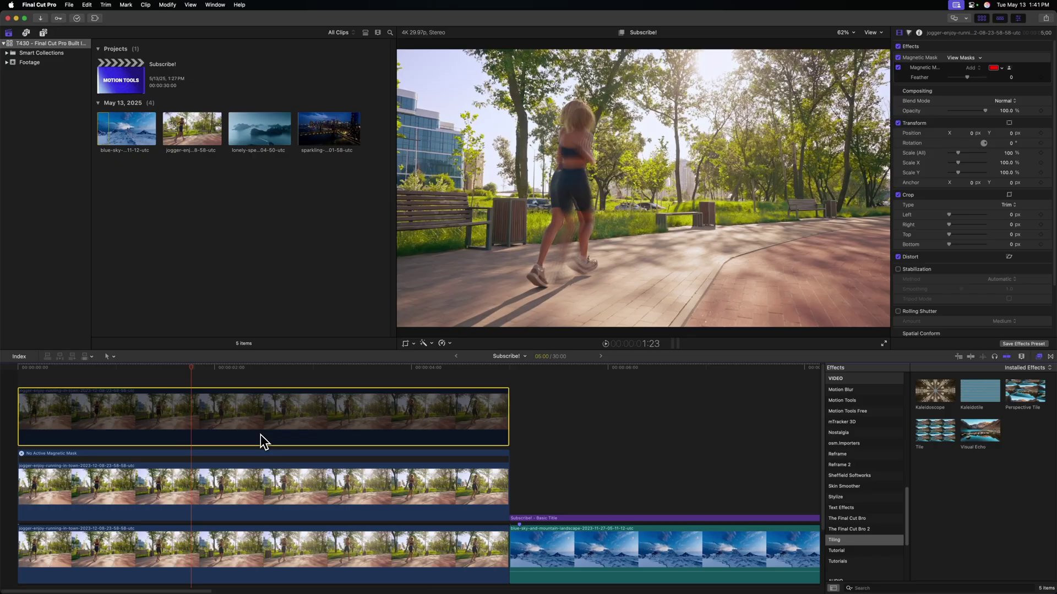
Colorize the middle jogger copy, remapping black to cyan and white to magenta at Intensity 100
{"action": "left_click", "coordinate": [219, 483]}
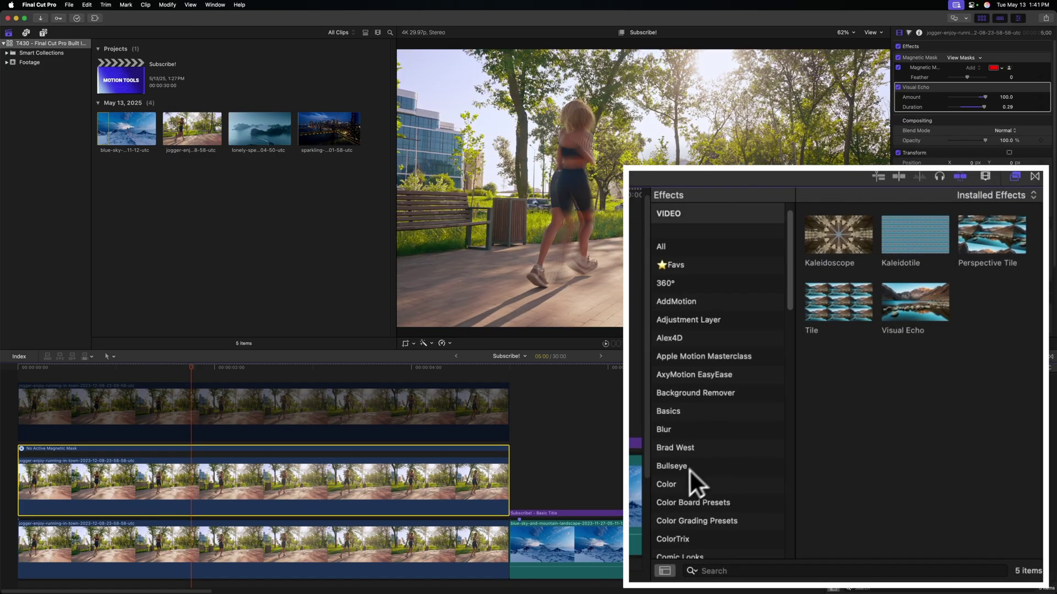
{"action": "left_click", "coordinate": [683, 482]}
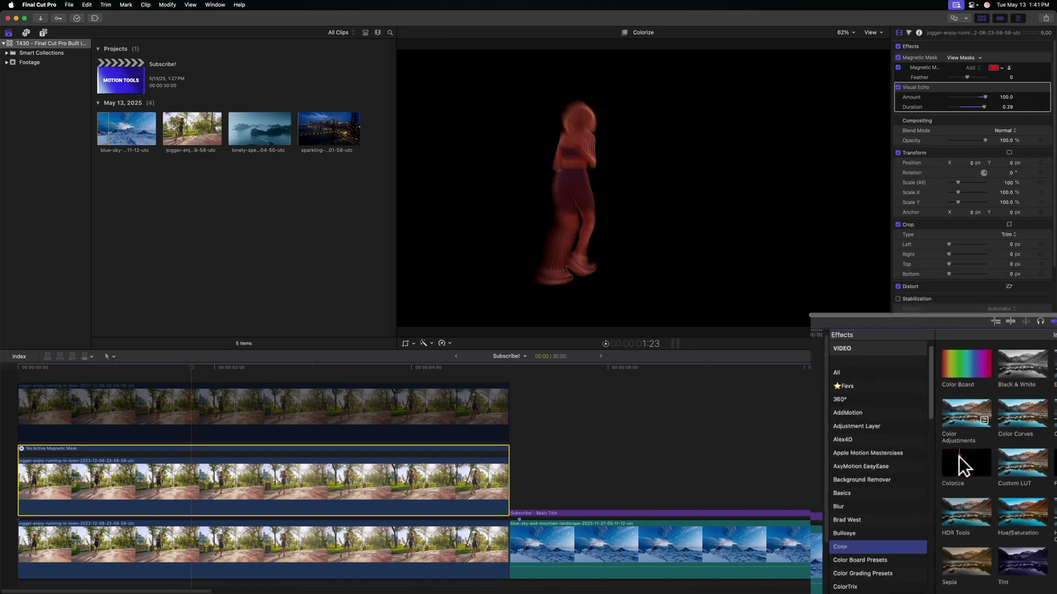
{"action": "left_click_drag", "start_coordinate": [959, 464], "coordinate": [269, 485]}
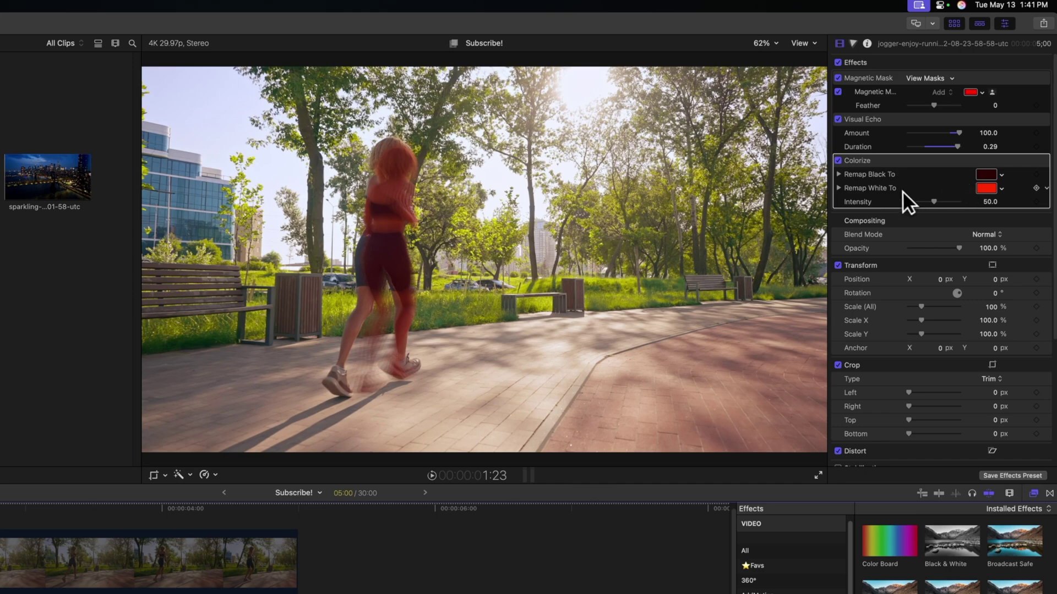
{"action": "left_click", "coordinate": [991, 187]}
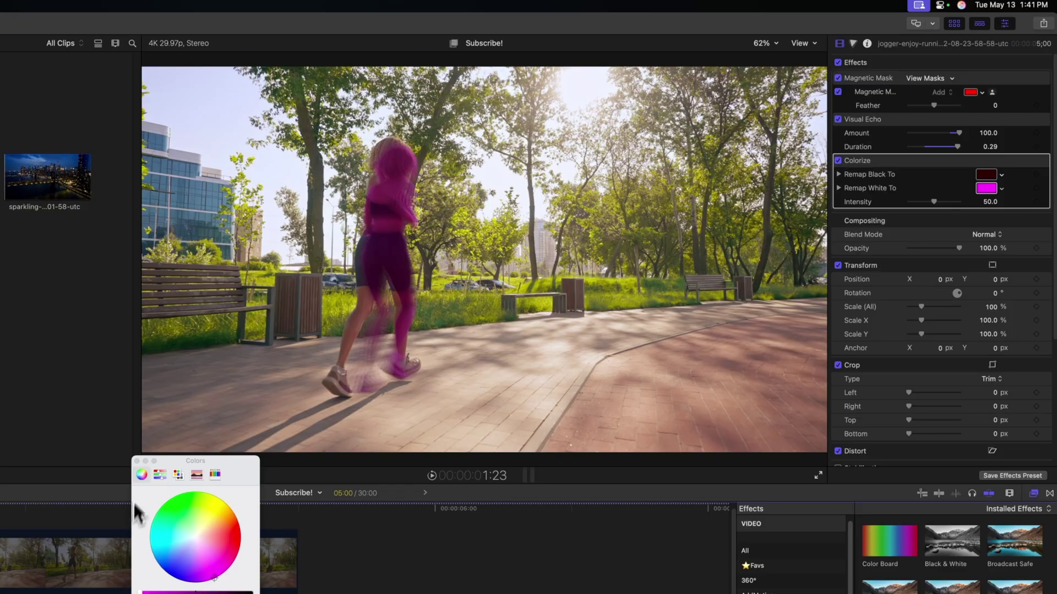
{"action": "left_click", "coordinate": [137, 461]}
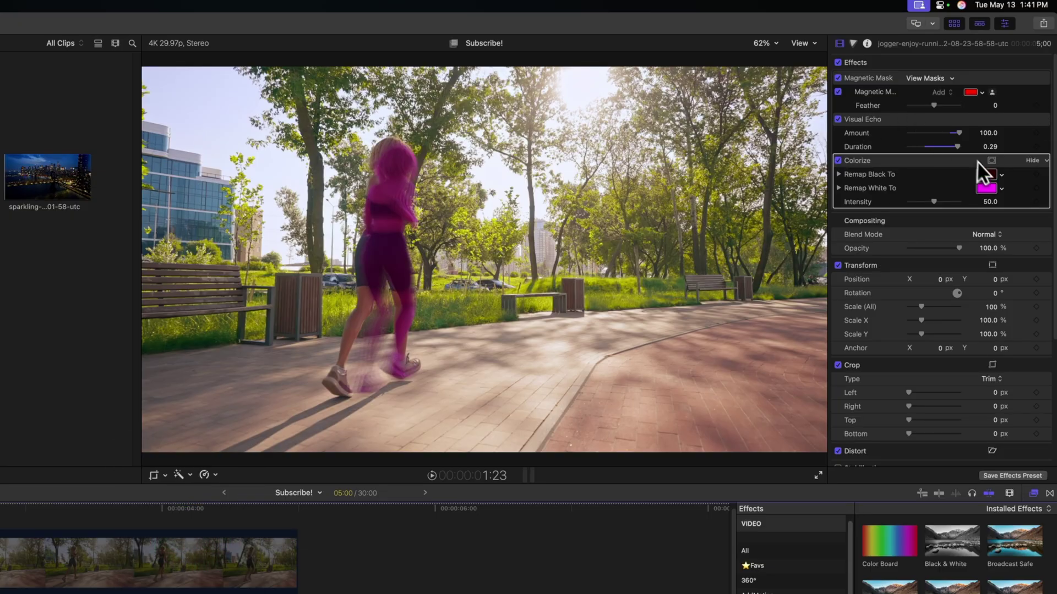
{"action": "left_click", "coordinate": [986, 174]}
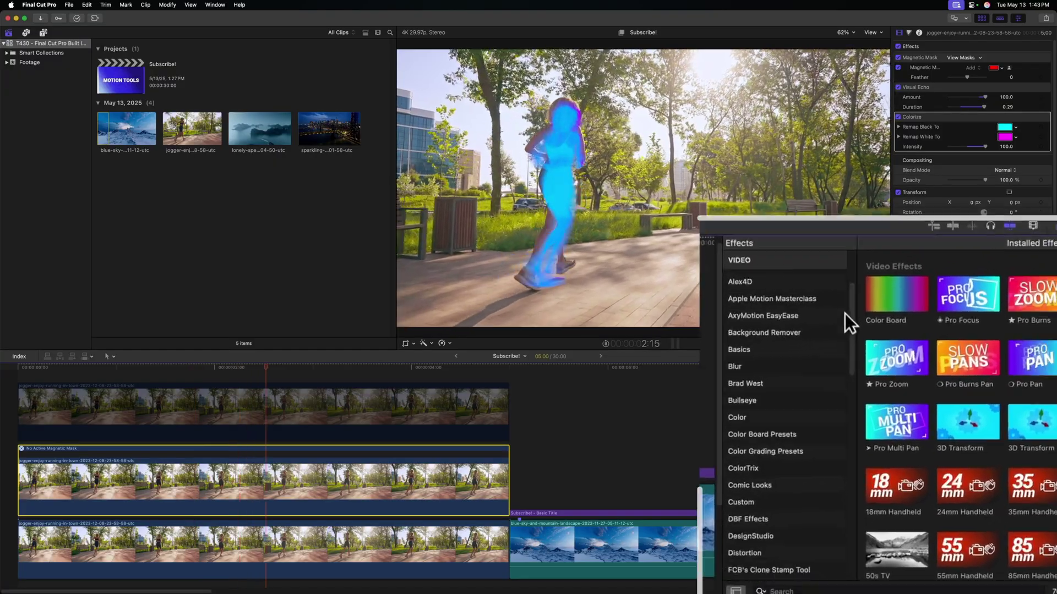
Apply the Neon text effect to the middle jogger copy and raise Outer Brightness to 3.0
{"action": "left_click_drag", "start_coordinate": [788, 342], "coordinate": [784, 430]}
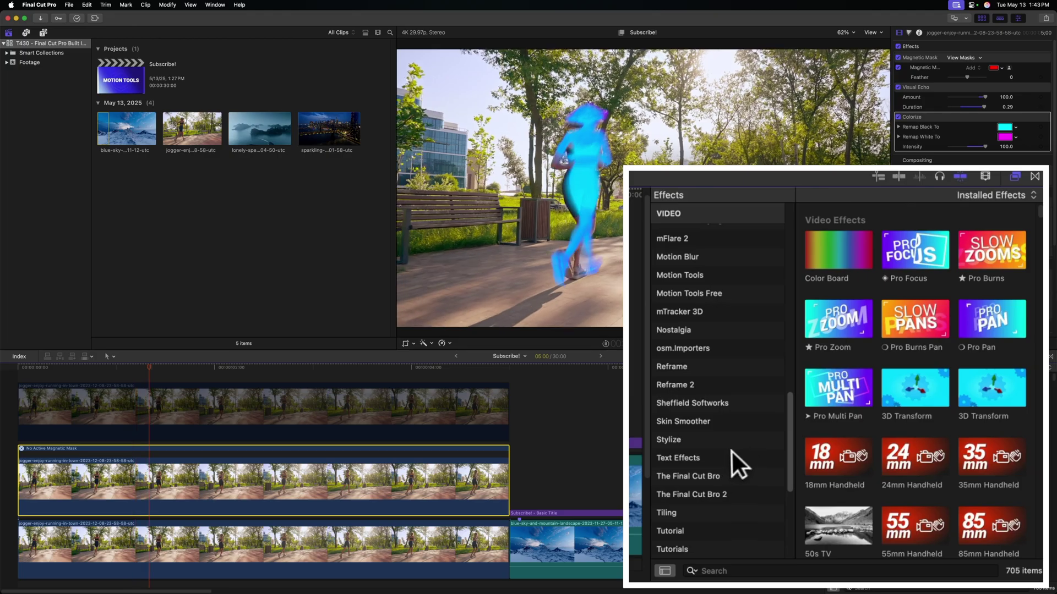
{"action": "left_click", "coordinate": [736, 456]}
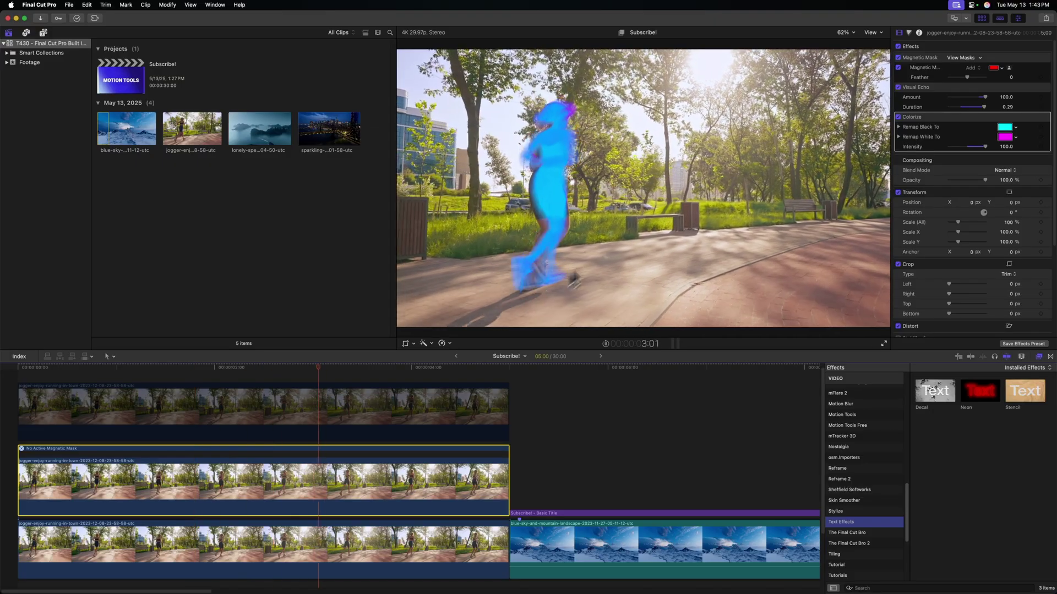
{"action": "left_click_drag", "start_coordinate": [975, 384], "coordinate": [366, 475]}
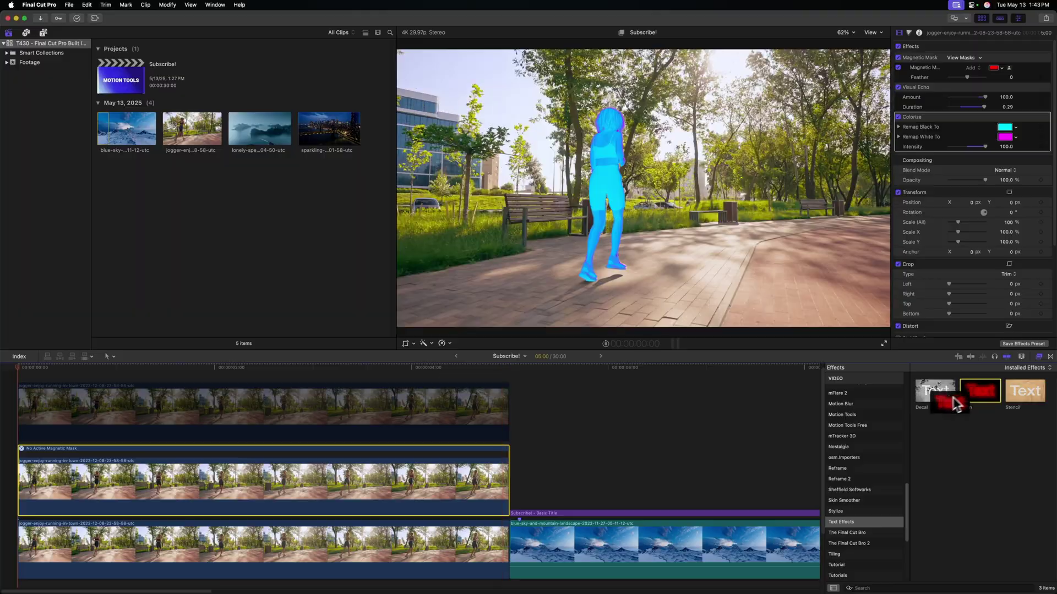
{"action": "left_click_drag", "start_coordinate": [200, 590], "coordinate": [202, 592]}
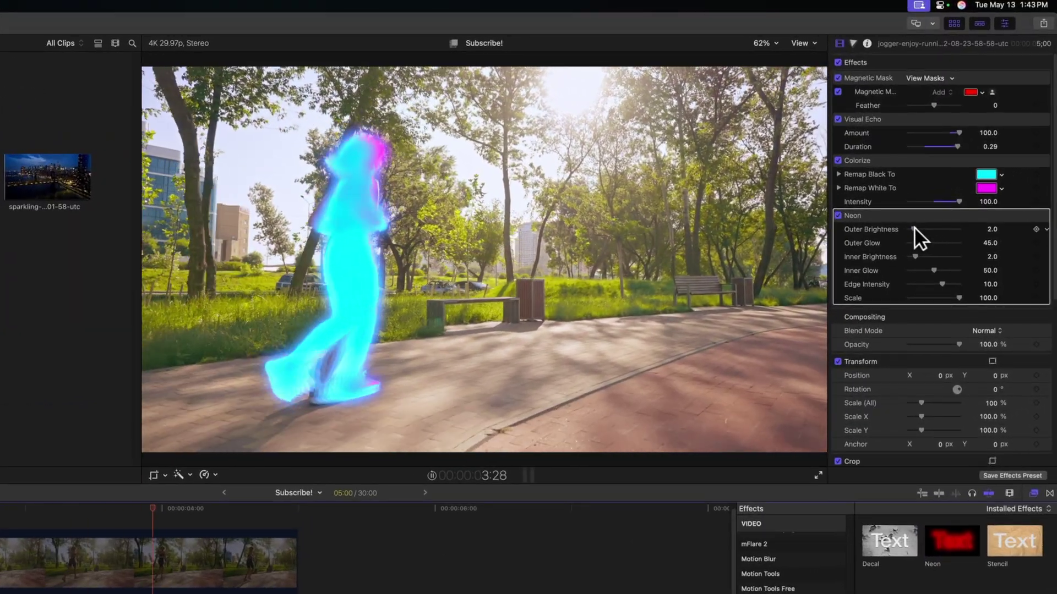
{"action": "left_click_drag", "start_coordinate": [913, 229], "coordinate": [916, 255]}
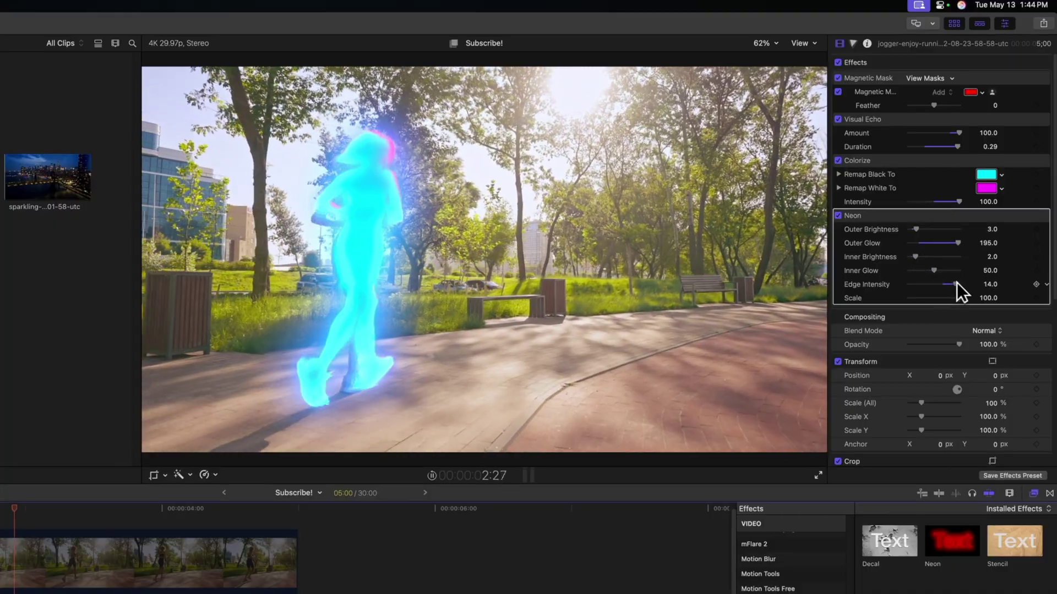
{"action": "scroll", "coordinate": [954, 283], "scroll_direction": "down", "scroll_amount": 5}
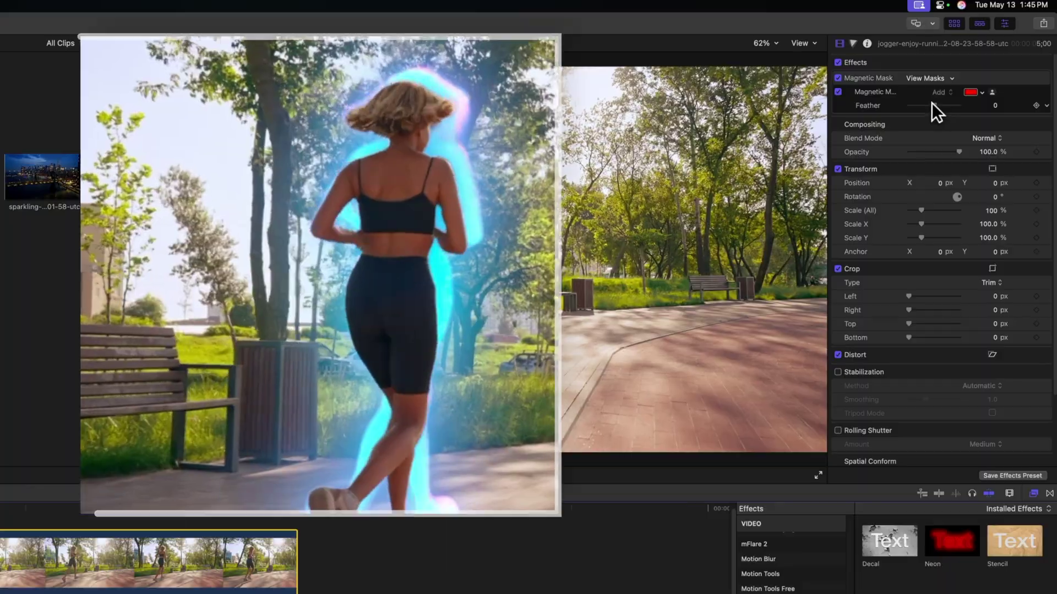
Set the top jogger copy's Magnetic Mask Feather to -100
{"action": "left_click_drag", "start_coordinate": [931, 103], "coordinate": [877, 101]}
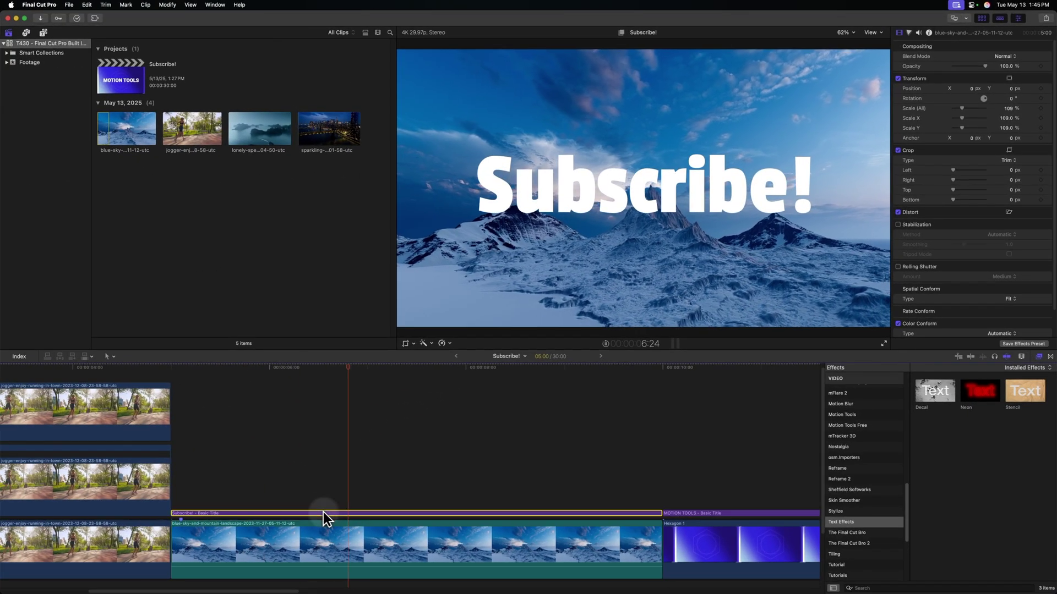
Set the Subscribe! title clip's Blend Mode to Difference
{"action": "left_click", "coordinate": [322, 512]}
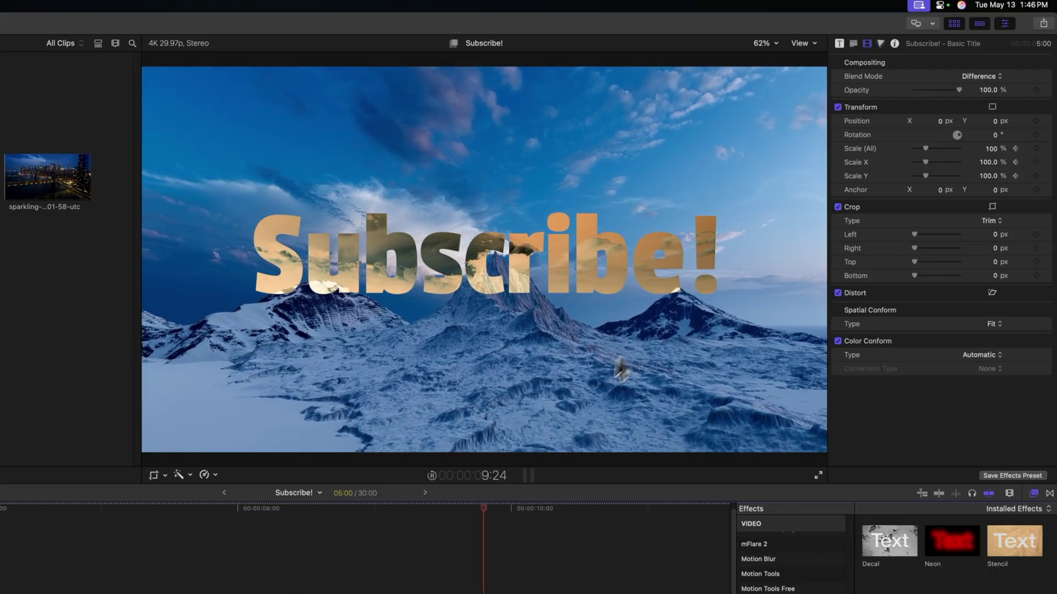
{"action": "scroll", "coordinate": [793, 562], "scroll_direction": "up", "scroll_amount": 5}
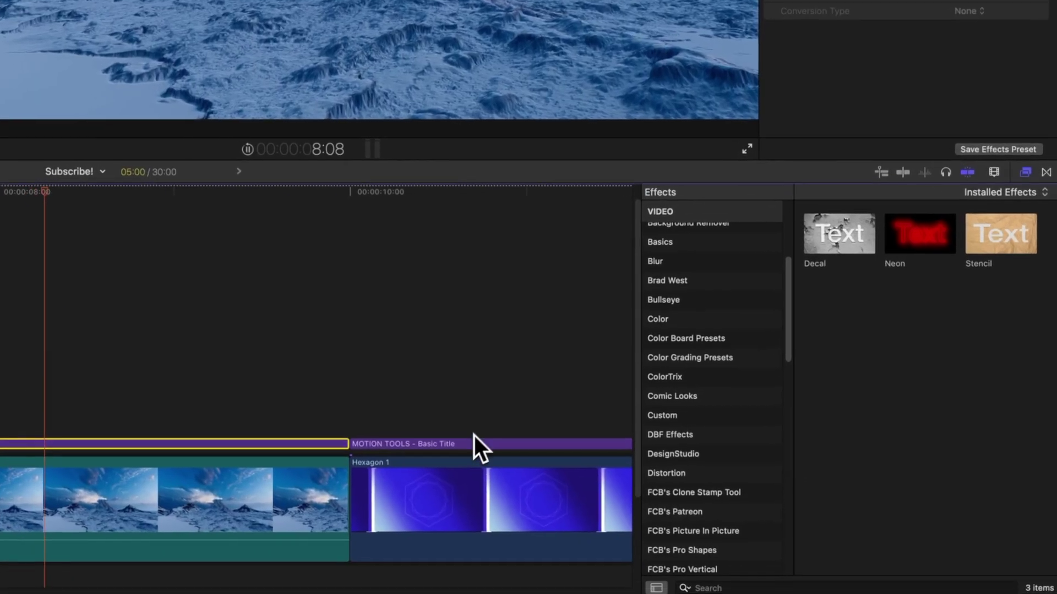
Apply the Droplet distortion to the blue-sky mountain clip and disable the Subscribe! title
{"action": "left_click", "coordinate": [705, 472]}
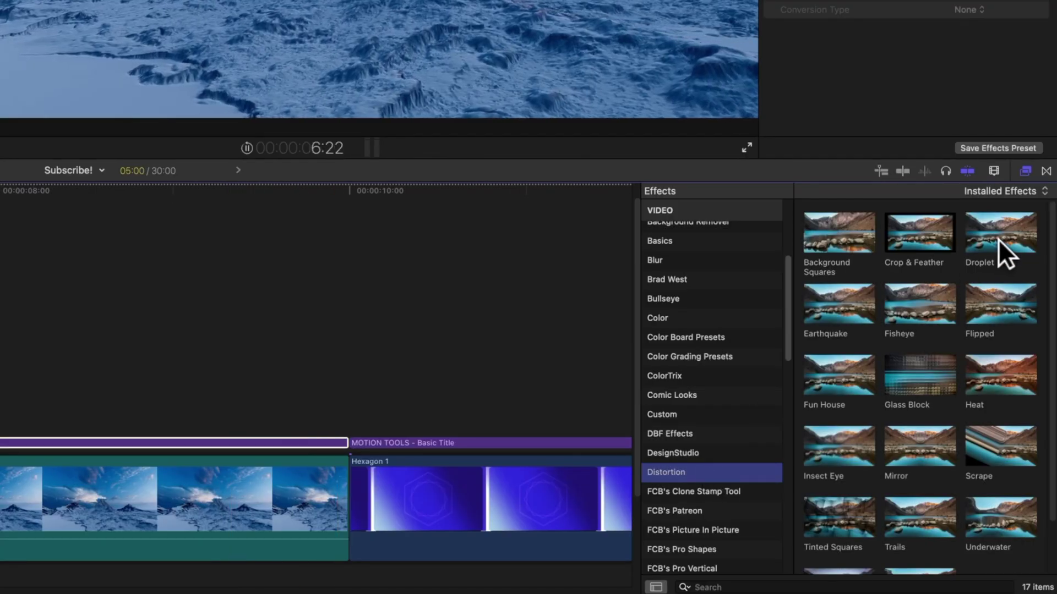
{"action": "left_click_drag", "start_coordinate": [998, 238], "coordinate": [0, 516]}
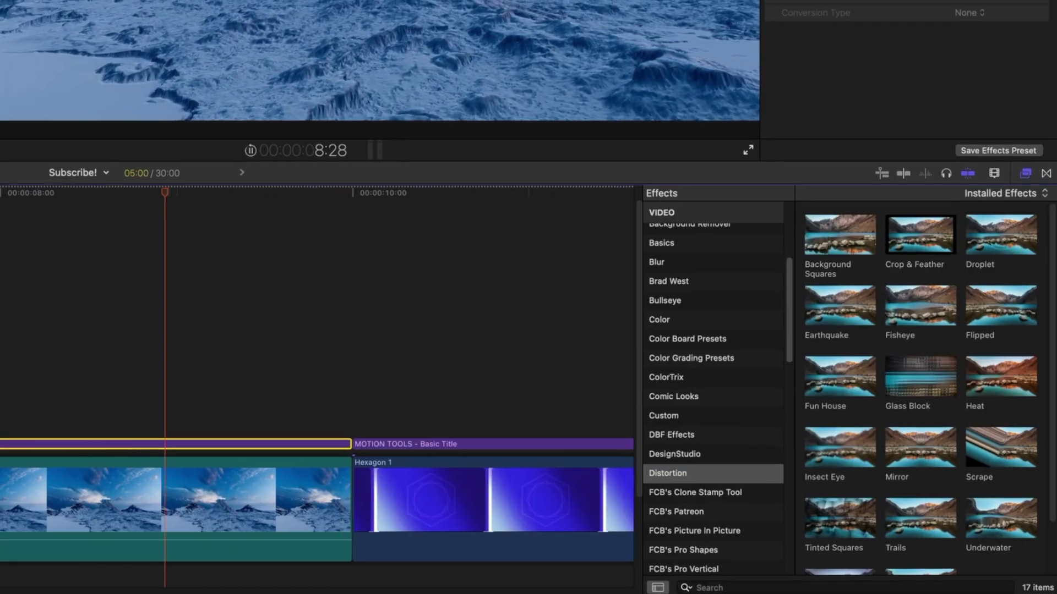
{"action": "left_click_drag", "start_coordinate": [142, 549], "coordinate": [141, 549]}
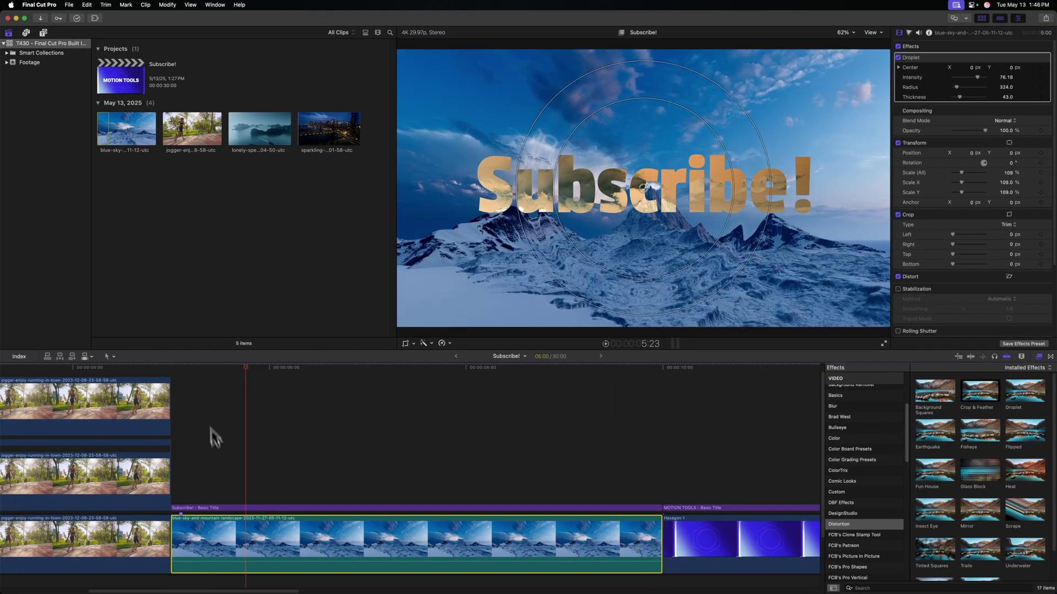
{"action": "left_click", "coordinate": [230, 508]}
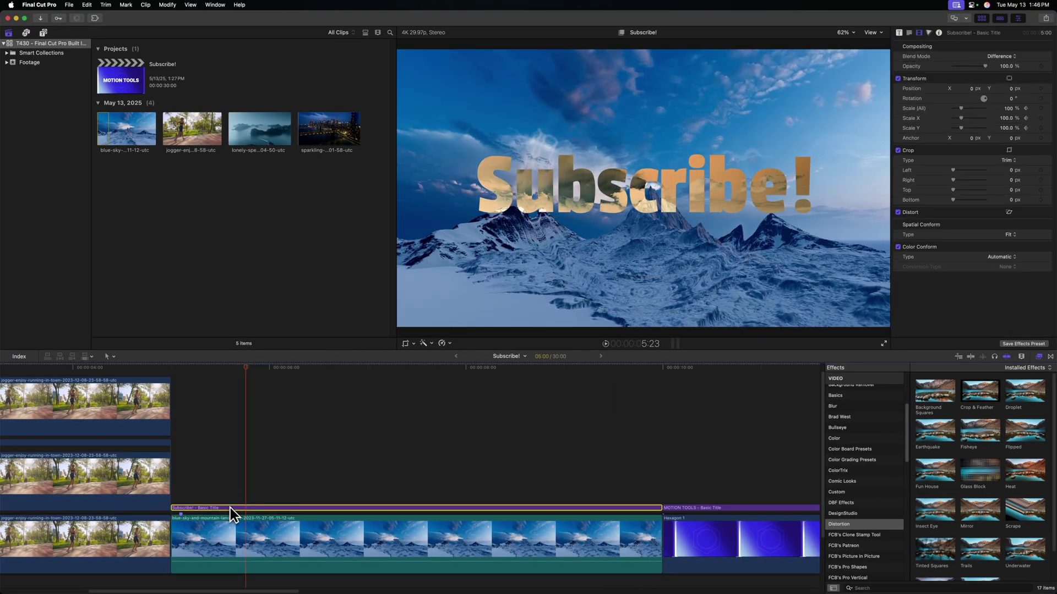
{"action": "key", "text": "v"}
At the 5:03 marker, set Droplet Intensity 0, Radius -50 and Thickness 3.0
{"action": "left_click", "coordinate": [181, 516]}
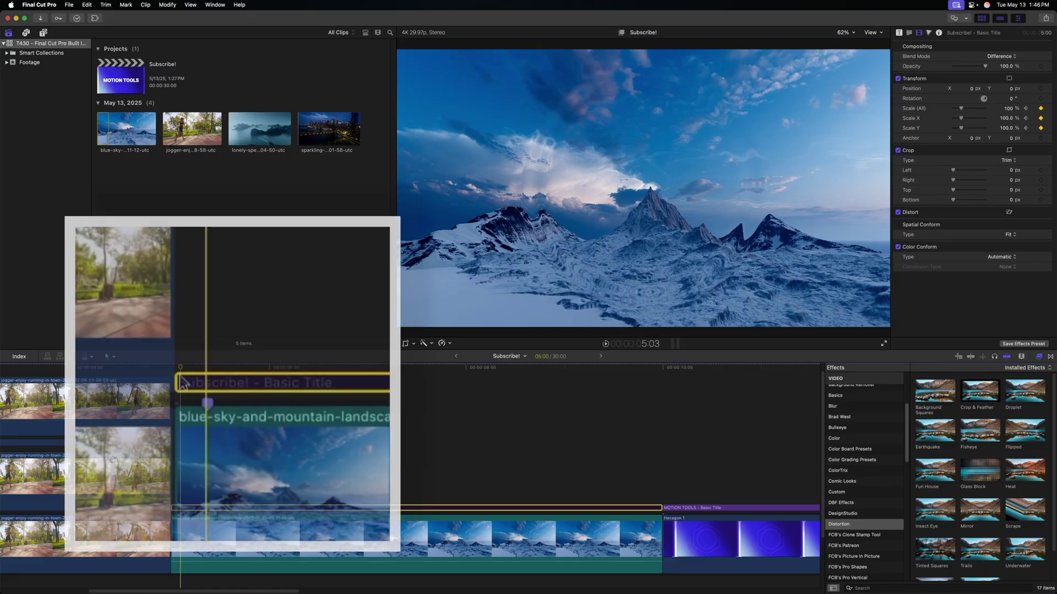
{"action": "left_click", "coordinate": [182, 520]}
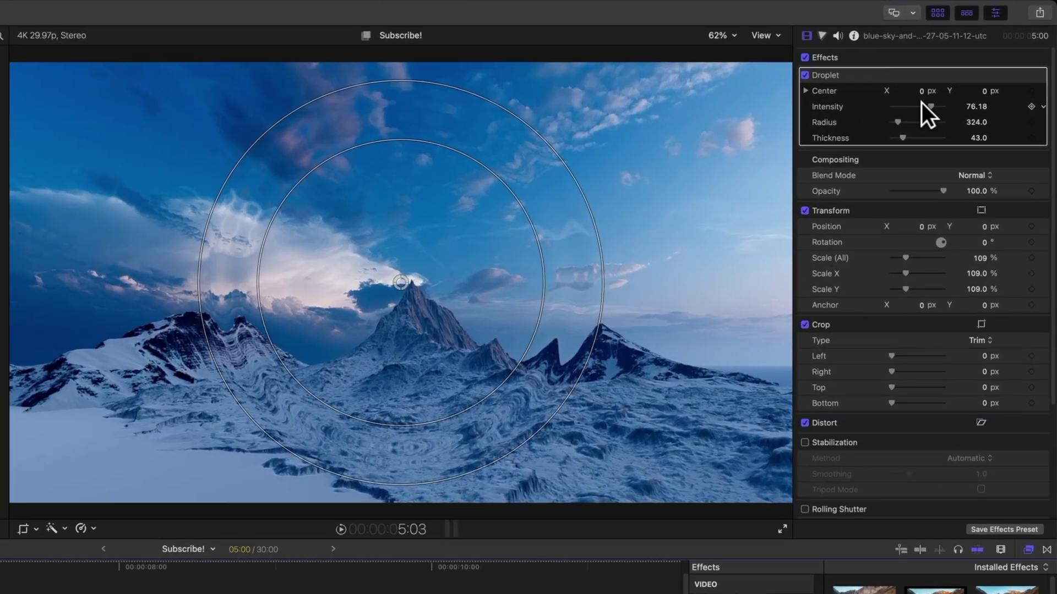
{"action": "mouse_move", "coordinate": [920, 105]}
{"action": "left_mouse_down"}
{"action": "mouse_move", "coordinate": [901, 106]}
{"action": "mouse_move", "coordinate": [970, 107]}
{"action": "mouse_move", "coordinate": [904, 96]}
{"action": "mouse_move", "coordinate": [975, 94]}
{"action": "mouse_move", "coordinate": [923, 85]}
{"action": "left_mouse_up"}
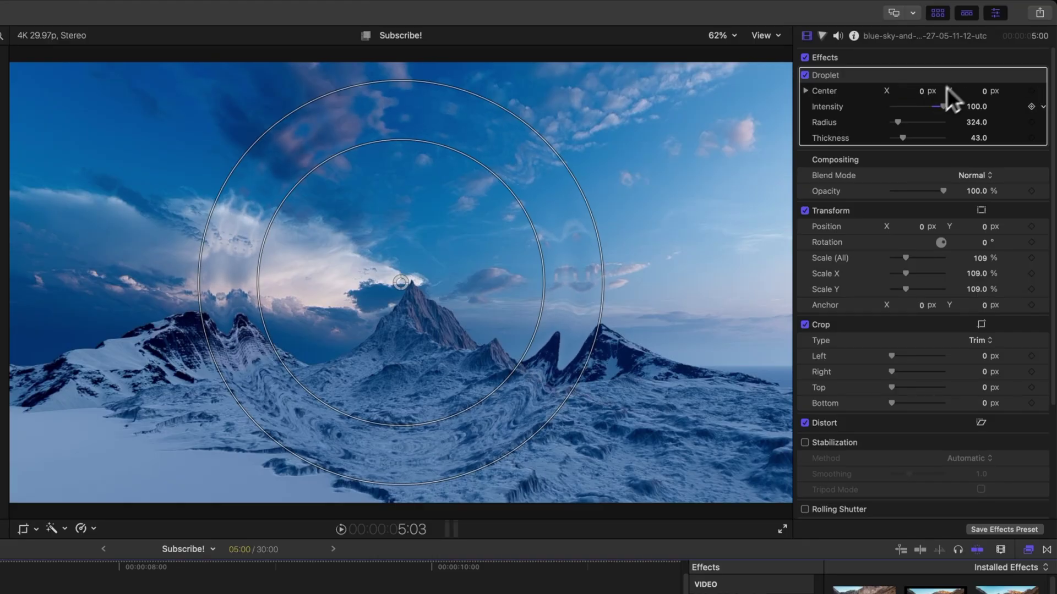
{"action": "left_click_drag", "start_coordinate": [911, 121], "coordinate": [898, 122]}
{"action": "mouse_move", "coordinate": [901, 138]}
{"action": "left_mouse_down"}
{"action": "mouse_move", "coordinate": [942, 130]}
{"action": "mouse_move", "coordinate": [917, 136]}
{"action": "mouse_move", "coordinate": [856, 103]}
{"action": "mouse_move", "coordinate": [891, 115]}
{"action": "mouse_move", "coordinate": [864, 120]}
{"action": "mouse_move", "coordinate": [907, 135]}
{"action": "mouse_move", "coordinate": [892, 136]}
{"action": "left_mouse_up"}
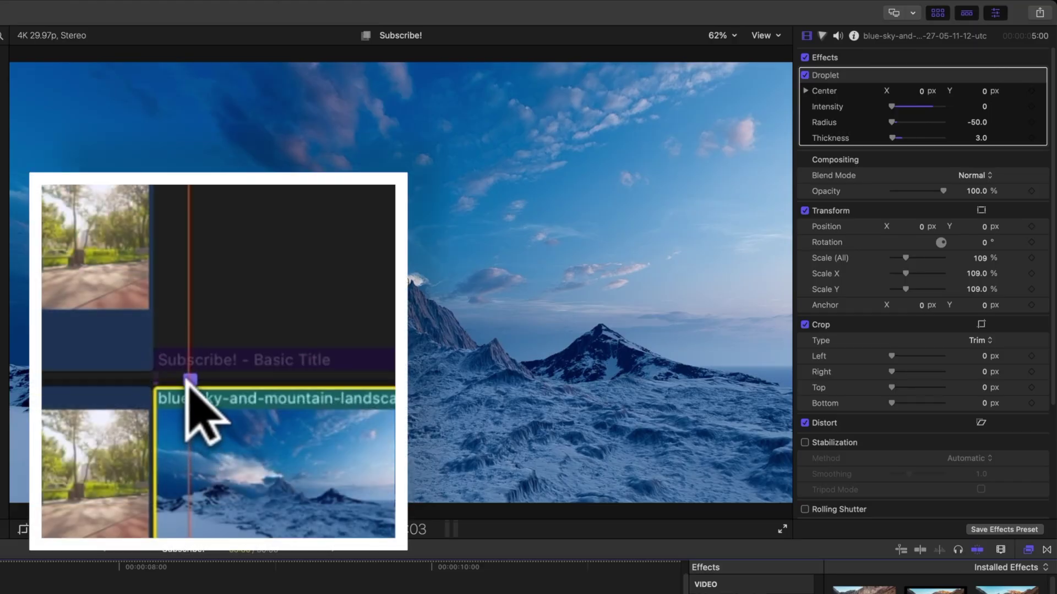
Add keyframes for Droplet Intensity, Radius and Thickness at 5:03
{"action": "left_click", "coordinate": [1031, 106]}
{"action": "left_click", "coordinate": [1031, 122]}
{"action": "left_click", "coordinate": [1031, 138]}
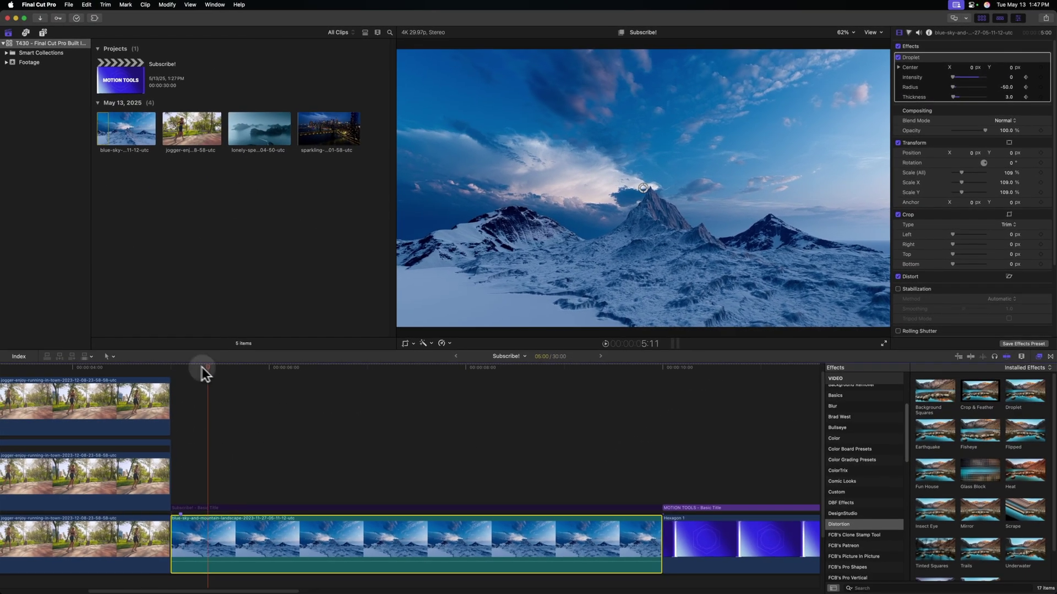
At 6:19, raise Droplet Intensity to 100 with larger Radius and Thickness, then play it back
{"action": "left_click_drag", "start_coordinate": [203, 368], "coordinate": [331, 365]}
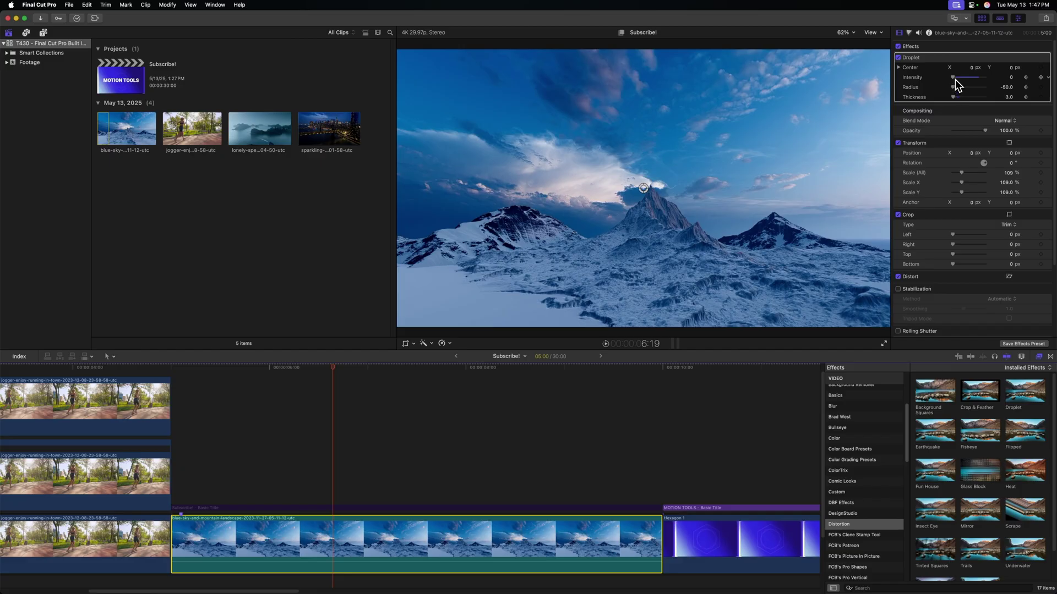
{"action": "mouse_move", "coordinate": [954, 78]}
{"action": "left_mouse_down"}
{"action": "mouse_move", "coordinate": [985, 77]}
{"action": "mouse_move", "coordinate": [962, 86]}
{"action": "left_mouse_up"}
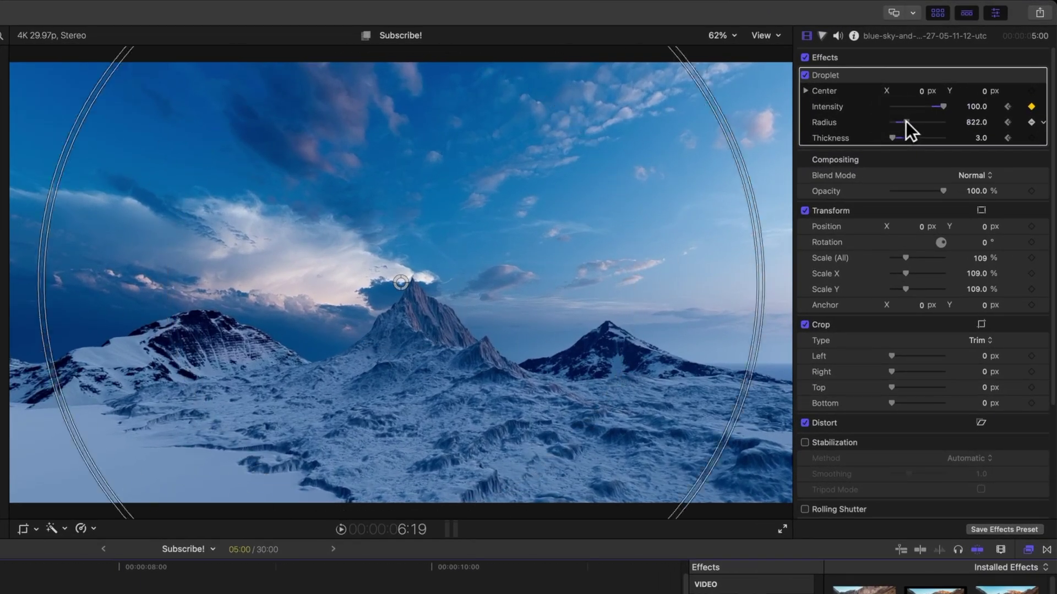
{"action": "left_click_drag", "start_coordinate": [906, 121], "coordinate": [932, 138]}
{"action": "key", "text": "j"}
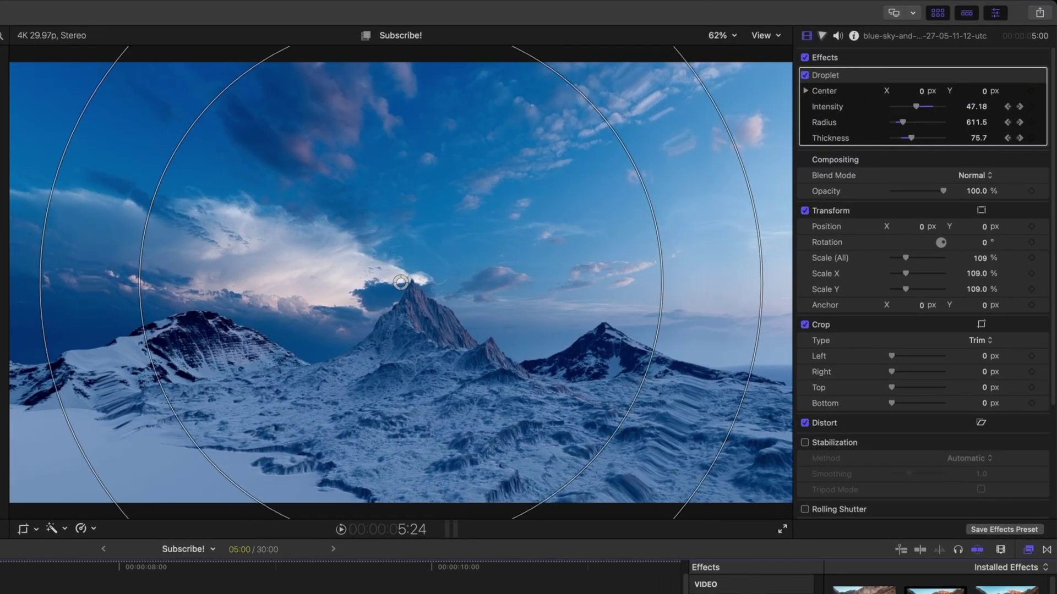
{"action": "key", "text": "l"}
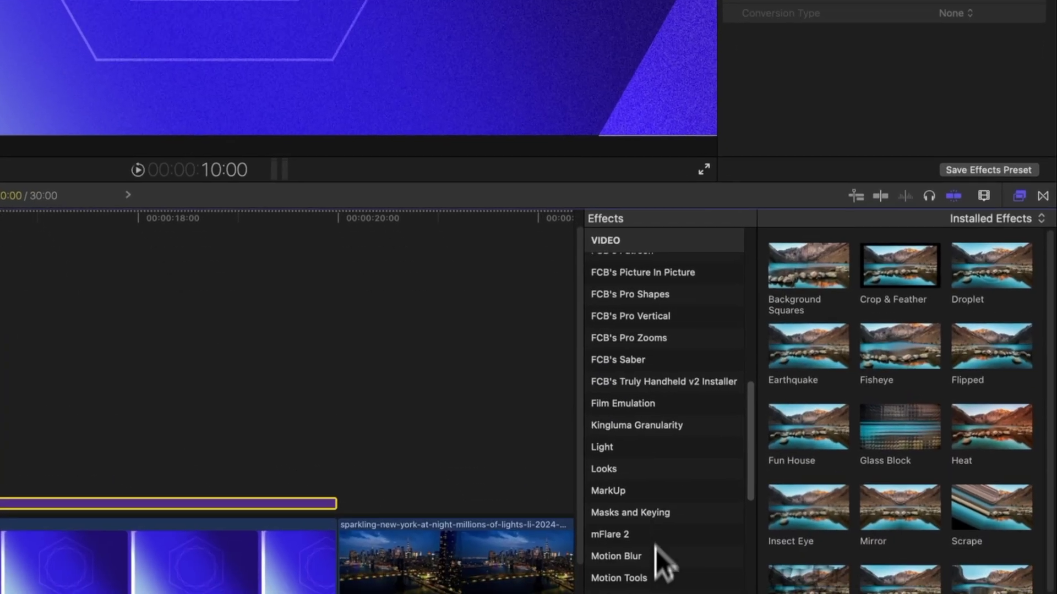
Apply the Motion Tools Oscillate effect to the MOTION TOOLS title with Oscillate Y Amplitude 100 px
{"action": "left_click", "coordinate": [655, 550]}
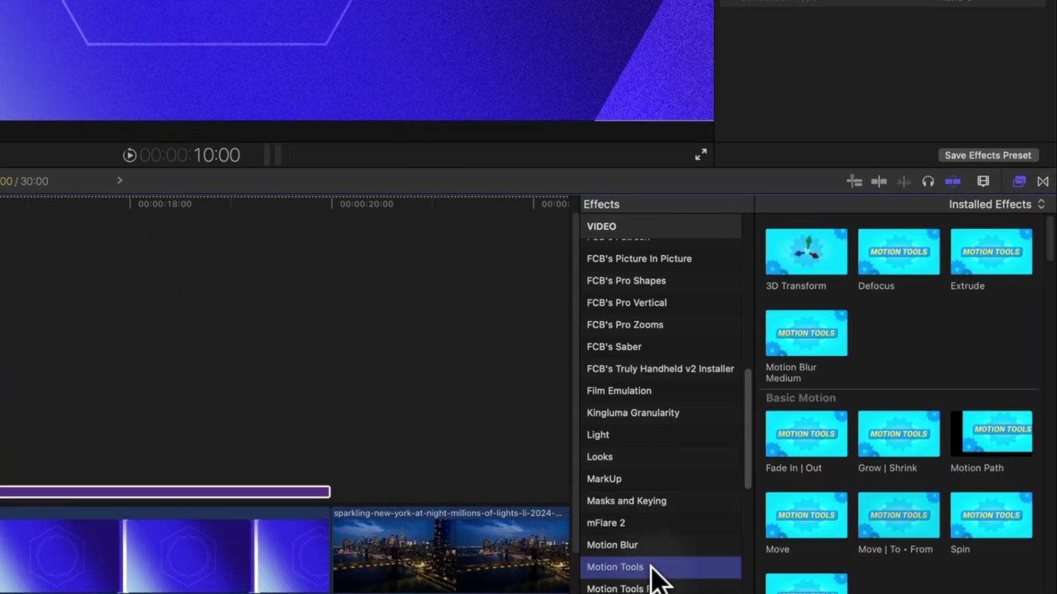
{"action": "scroll", "coordinate": [857, 397], "scroll_direction": "down", "scroll_amount": 5}
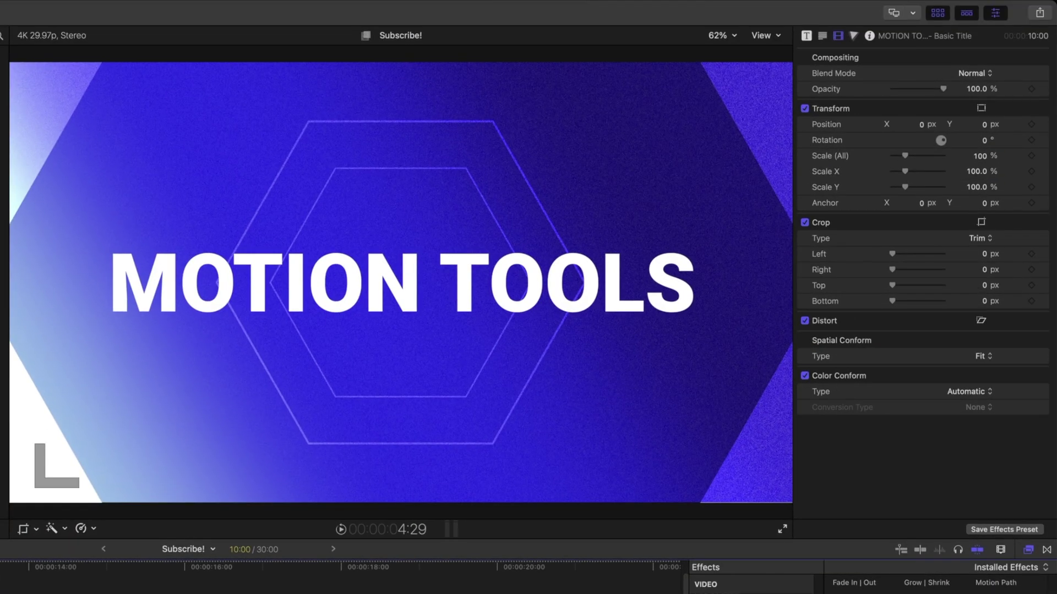
{"action": "double_click", "coordinate": [809, 457]}
{"action": "key", "text": "space"}
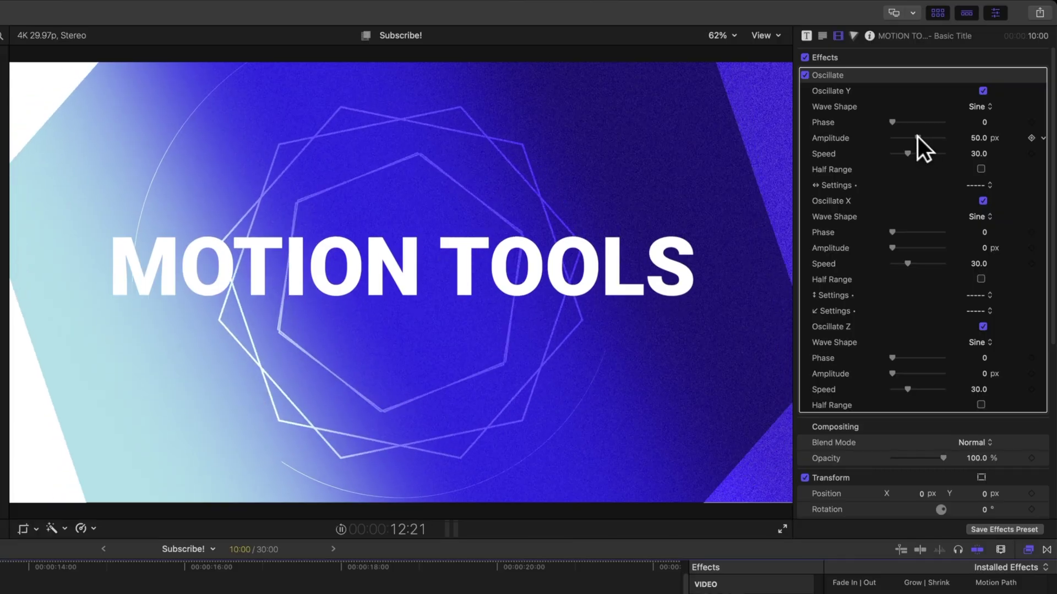
{"action": "left_click_drag", "start_coordinate": [917, 137], "coordinate": [966, 132]}
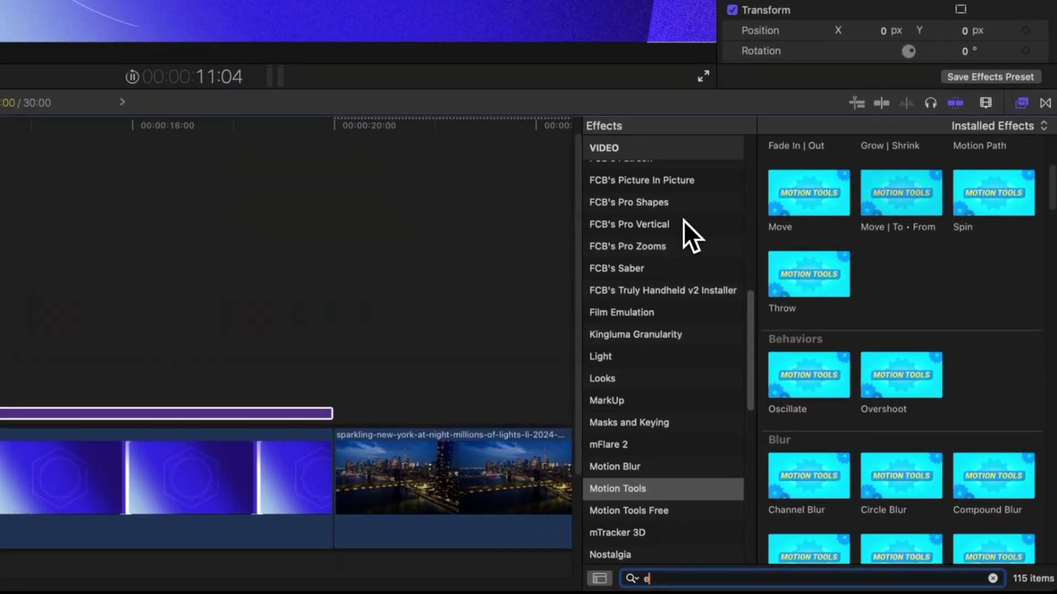
Apply Echo to the MOTION TOOLS title and set Number 9, Decay 0.37, Amount 0.78
{"action": "type", "text": "cho"}
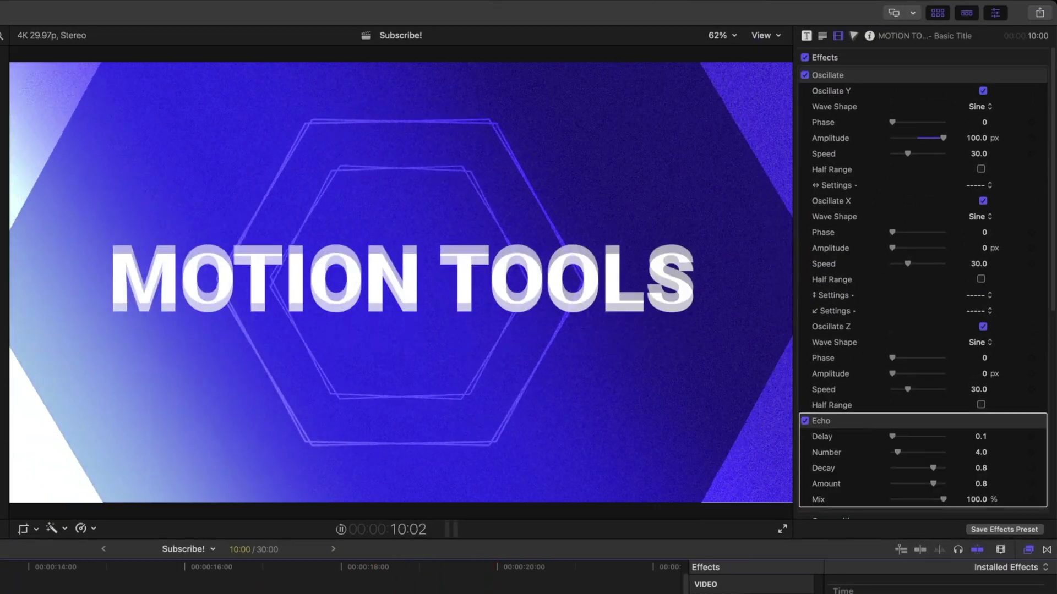
{"action": "scroll", "coordinate": [923, 410], "scroll_direction": "down", "scroll_amount": 1}
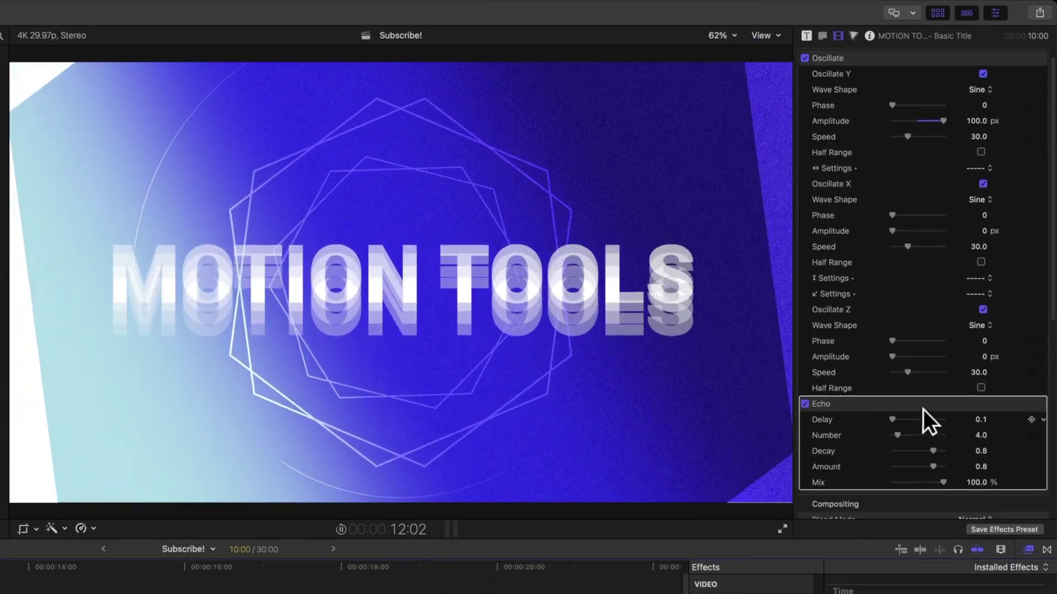
{"action": "left_click_drag", "start_coordinate": [897, 434], "coordinate": [908, 435]}
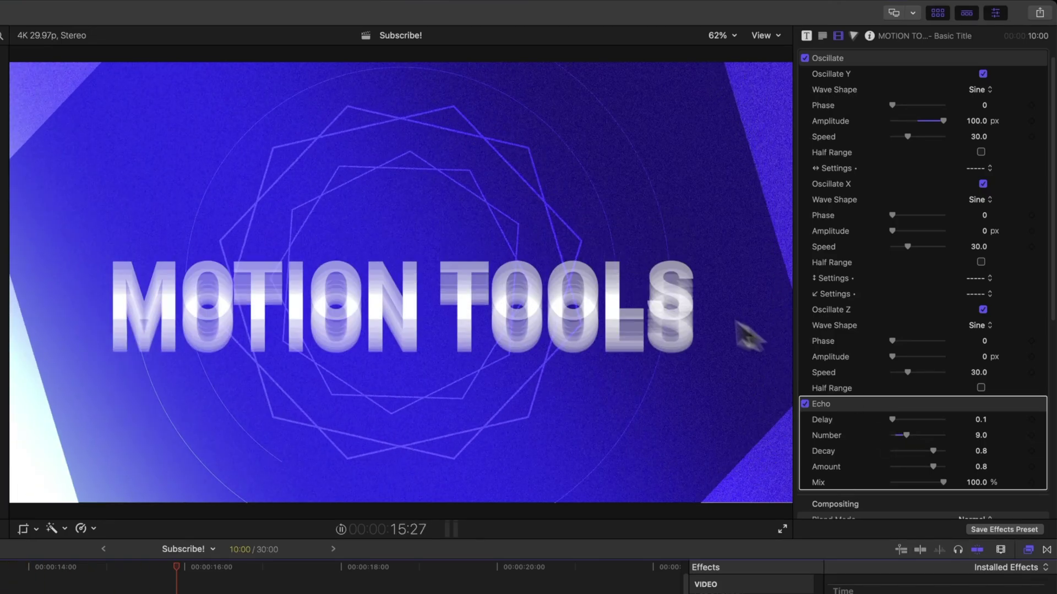
{"action": "left_click_drag", "start_coordinate": [933, 451], "coordinate": [923, 451]}
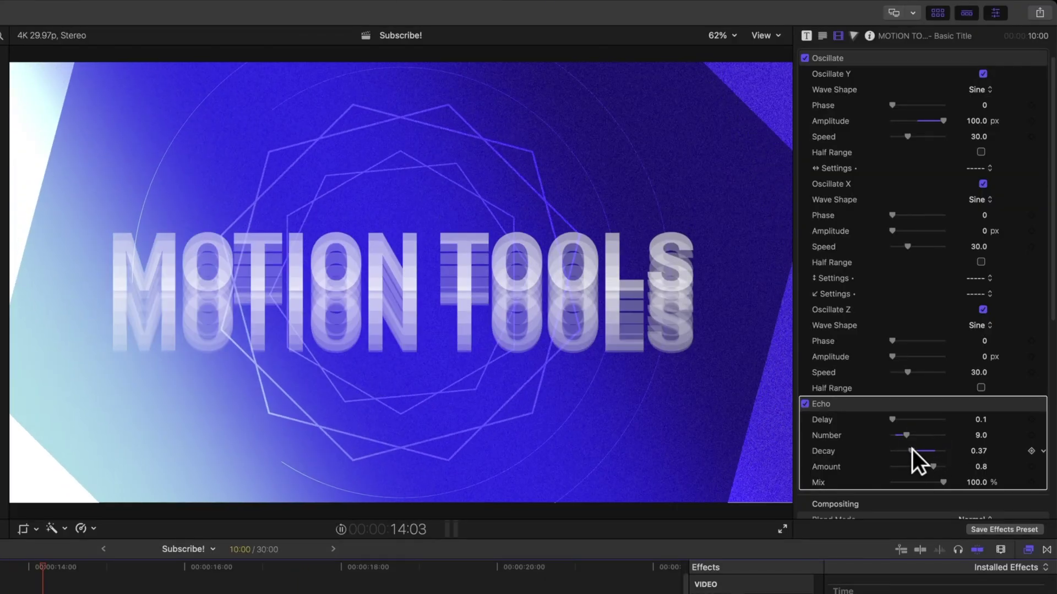
{"action": "left_click_drag", "start_coordinate": [930, 468], "coordinate": [927, 470]}
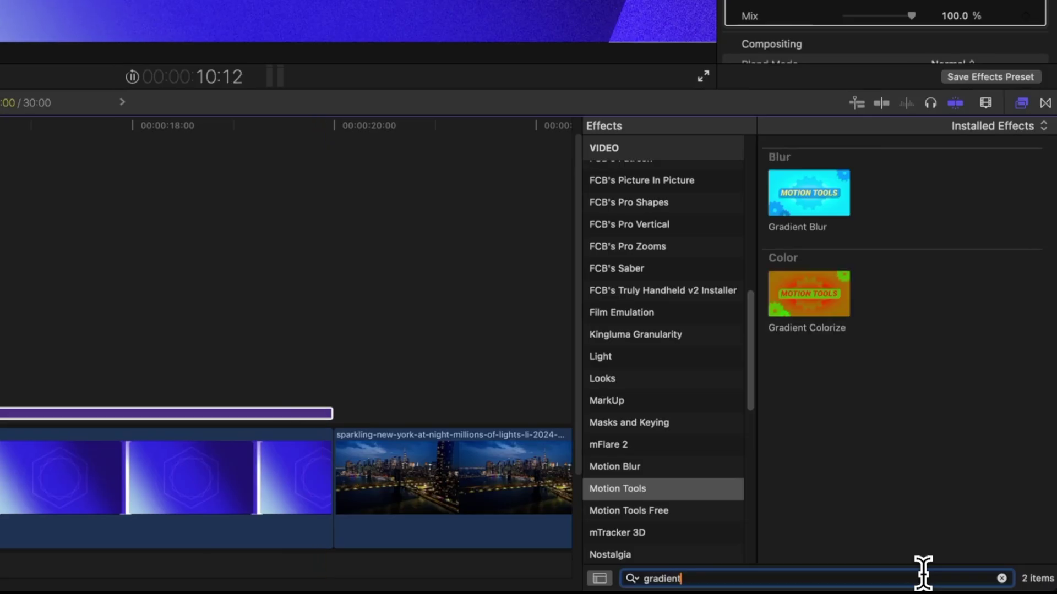
{"action": "left_click_drag", "start_coordinate": [474, 333], "coordinate": [220, 414]}
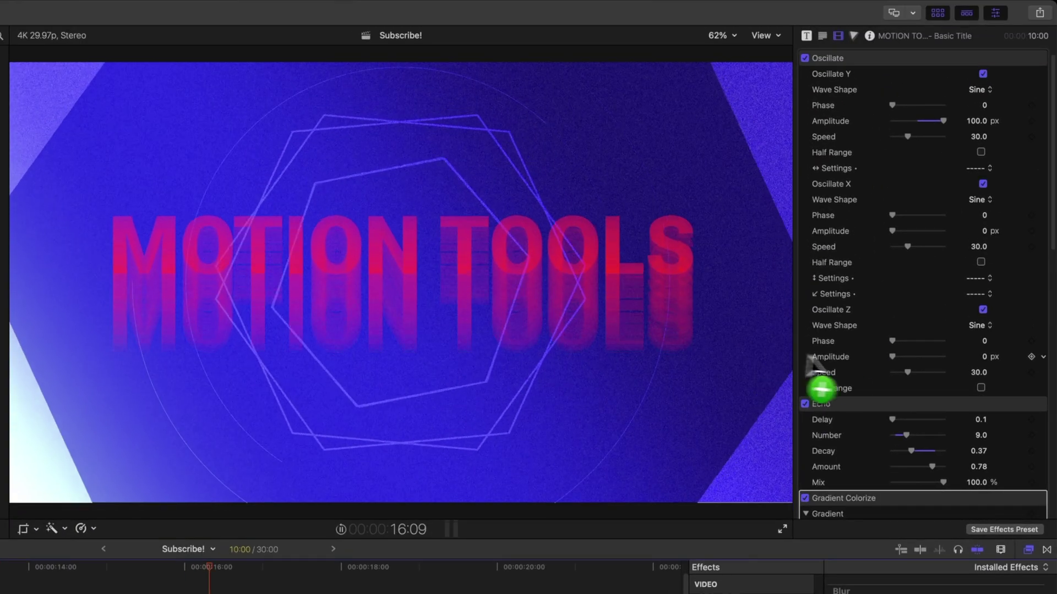
{"action": "scroll", "coordinate": [890, 353], "scroll_direction": "down", "scroll_amount": 10}
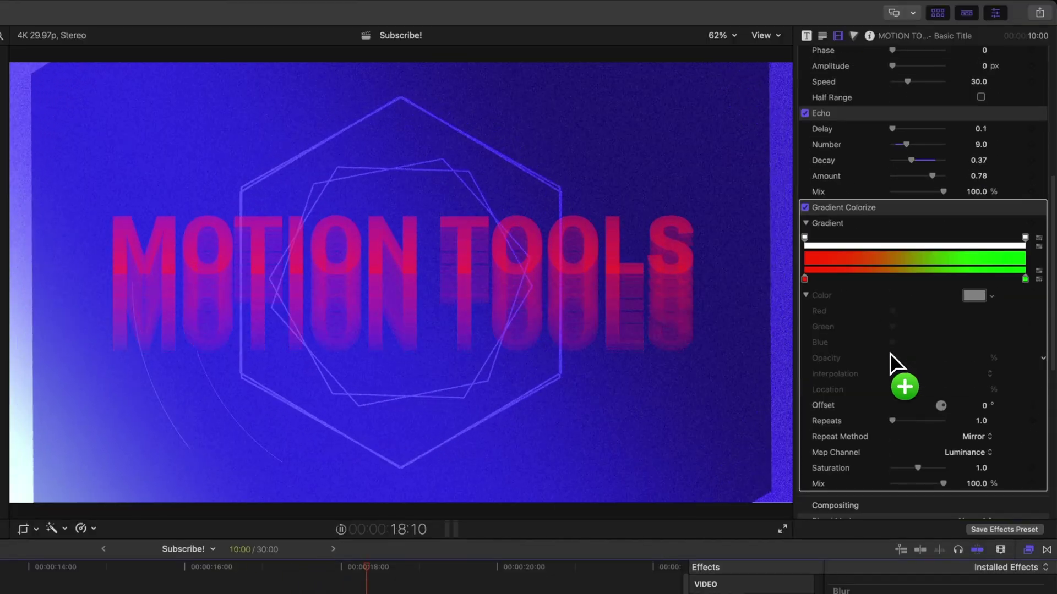
{"action": "left_click_drag", "start_coordinate": [890, 353], "coordinate": [292, 390]}
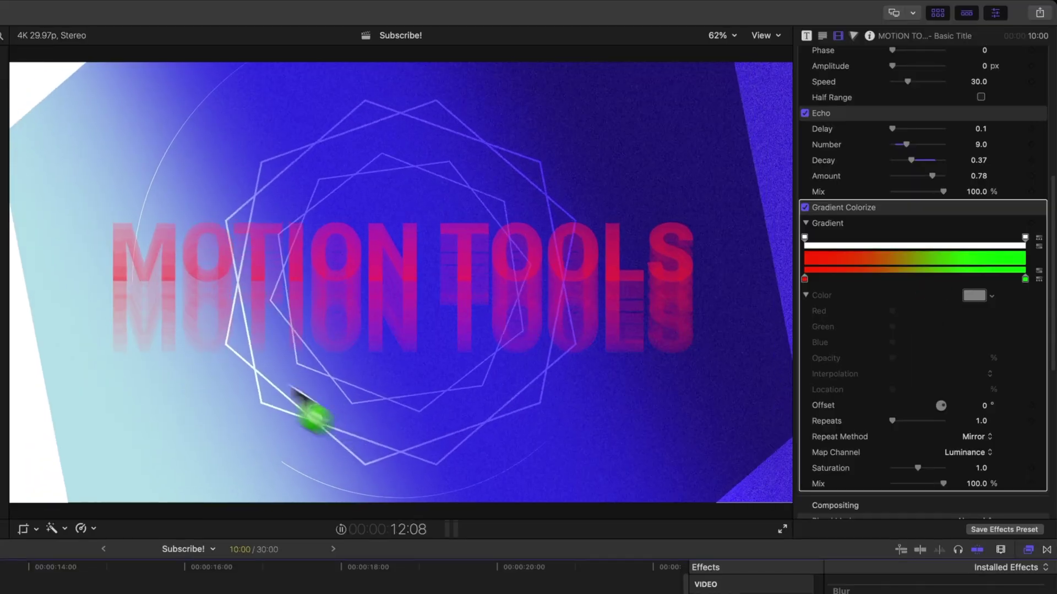
{"action": "left_click_drag", "start_coordinate": [536, 270], "coordinate": [970, 460]}
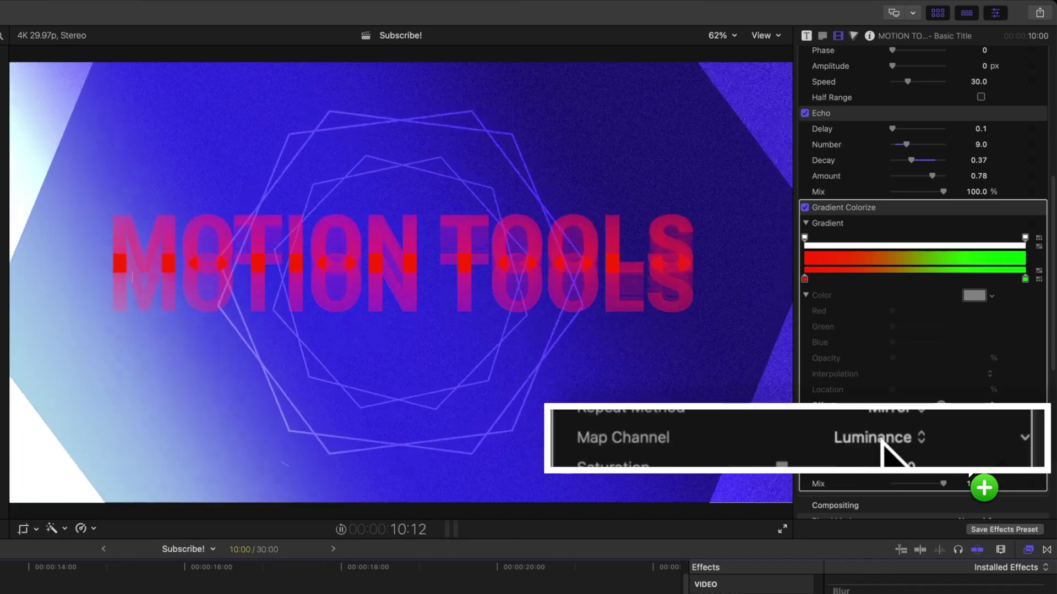
{"action": "left_click_drag", "start_coordinate": [971, 459], "coordinate": [642, 316]}
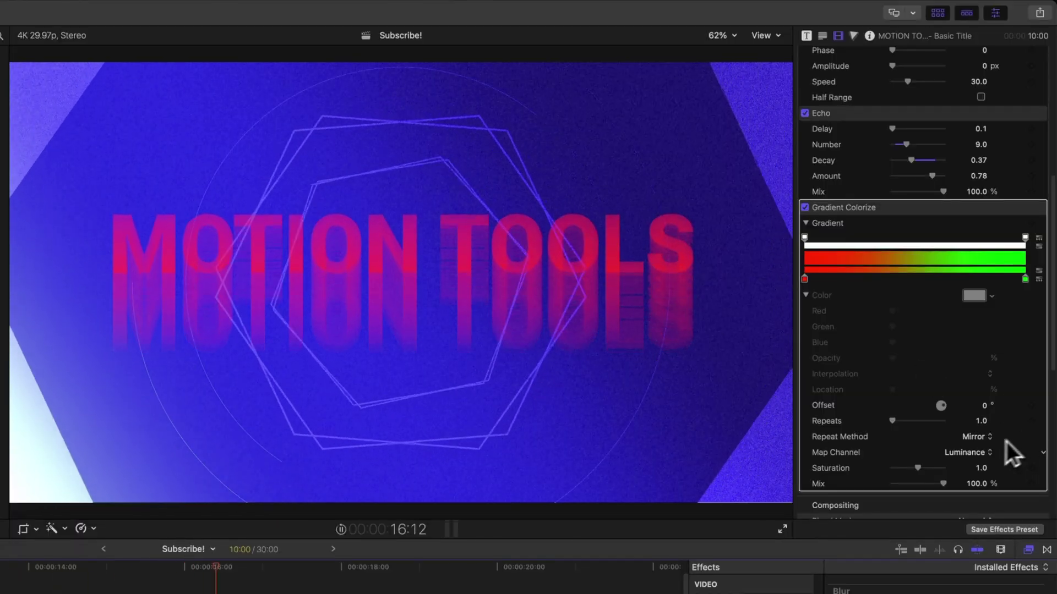
Set Map Channel to Alpha and recolour the gradient stops orange, magenta and cyan
{"action": "left_click", "coordinate": [972, 448]}
{"action": "left_click", "coordinate": [981, 503]}
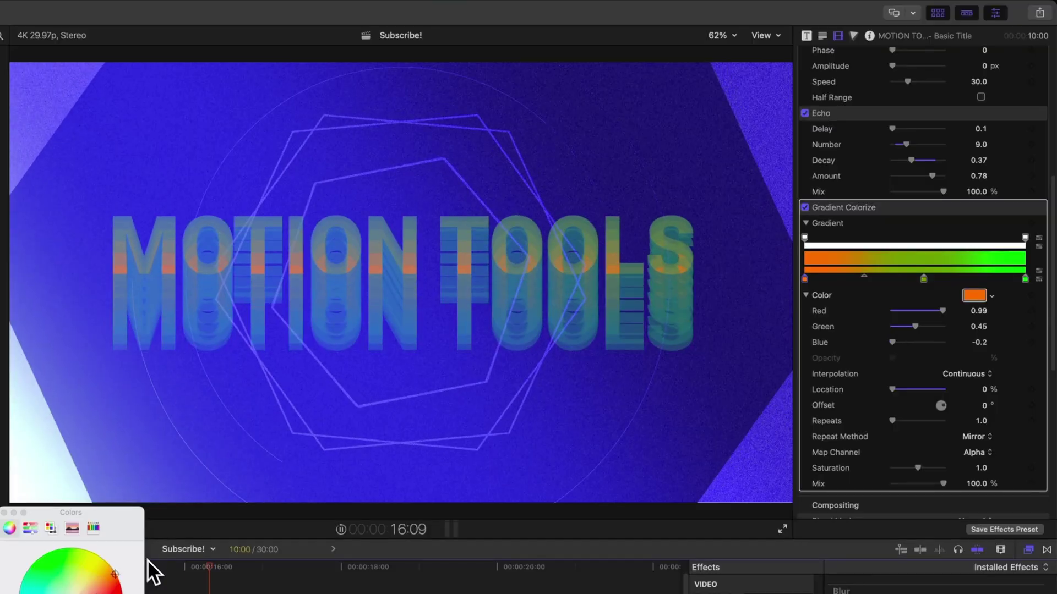
{"action": "left_click", "coordinate": [923, 279]}
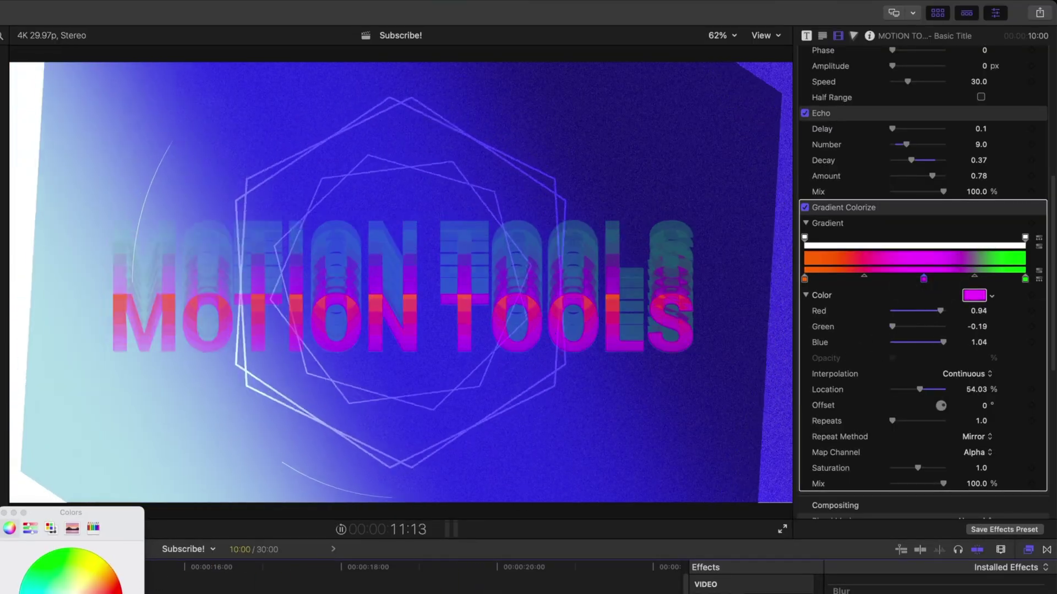
{"action": "left_click", "coordinate": [1025, 279]}
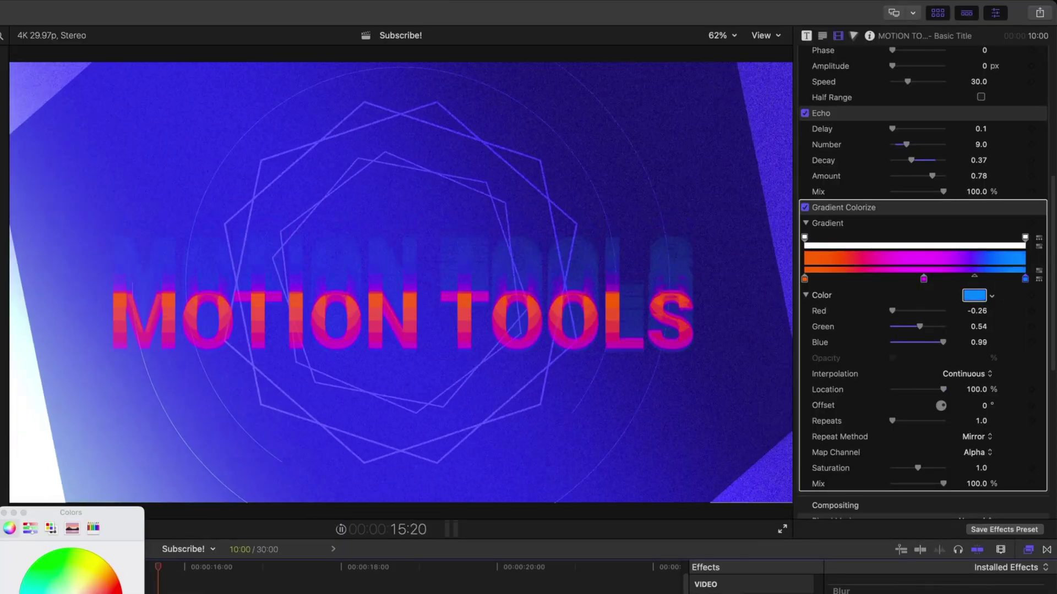
{"action": "left_click", "coordinate": [12, 513]}
{"action": "left_click", "coordinate": [860, 593]}
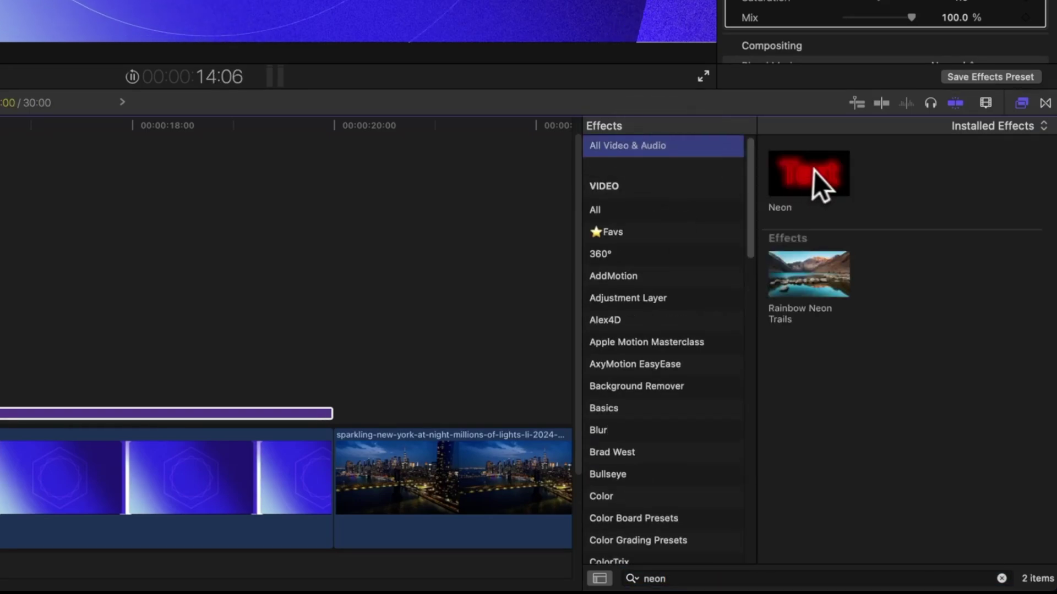
Add the Neon effect to the title and raise its Outer Glow
{"action": "double_click", "coordinate": [809, 174]}
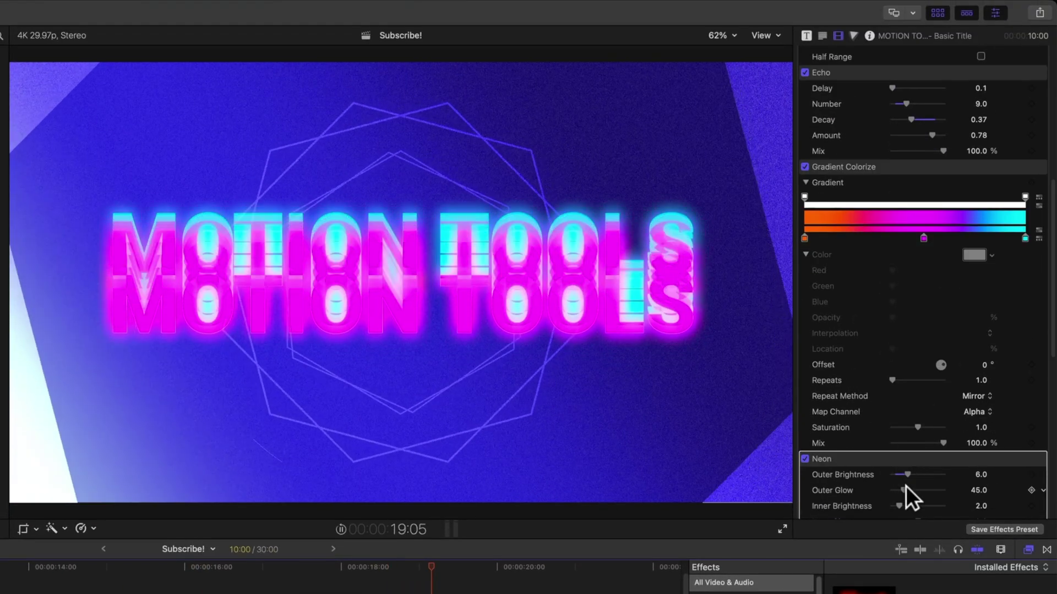
{"action": "left_click_drag", "start_coordinate": [906, 488], "coordinate": [926, 483]}
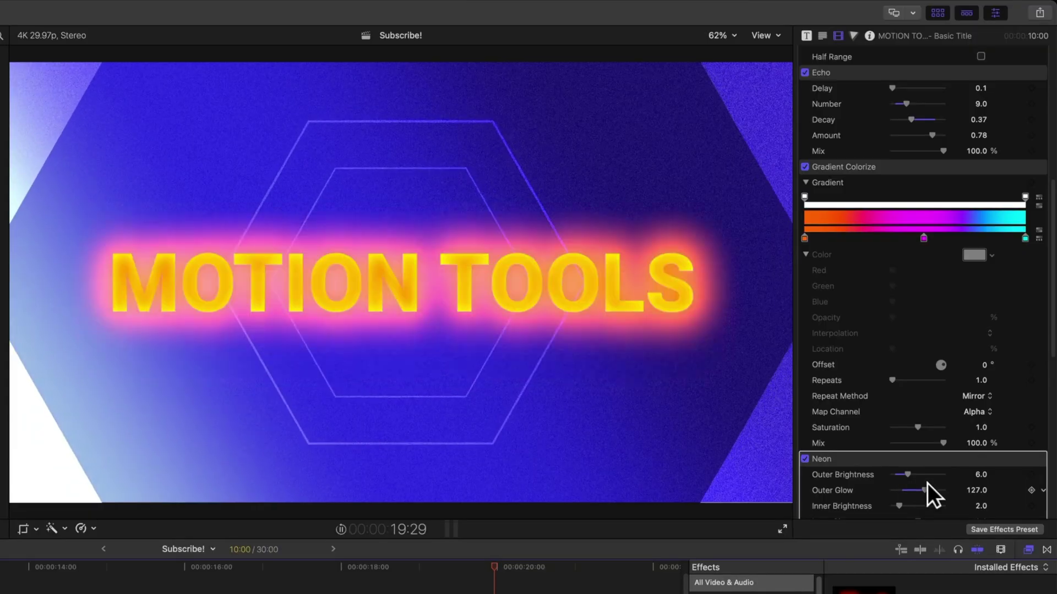
{"action": "scroll", "coordinate": [920, 471], "scroll_direction": "down", "scroll_amount": 1}
{"action": "scroll", "coordinate": [891, 352], "scroll_direction": "up", "scroll_amount": 1}
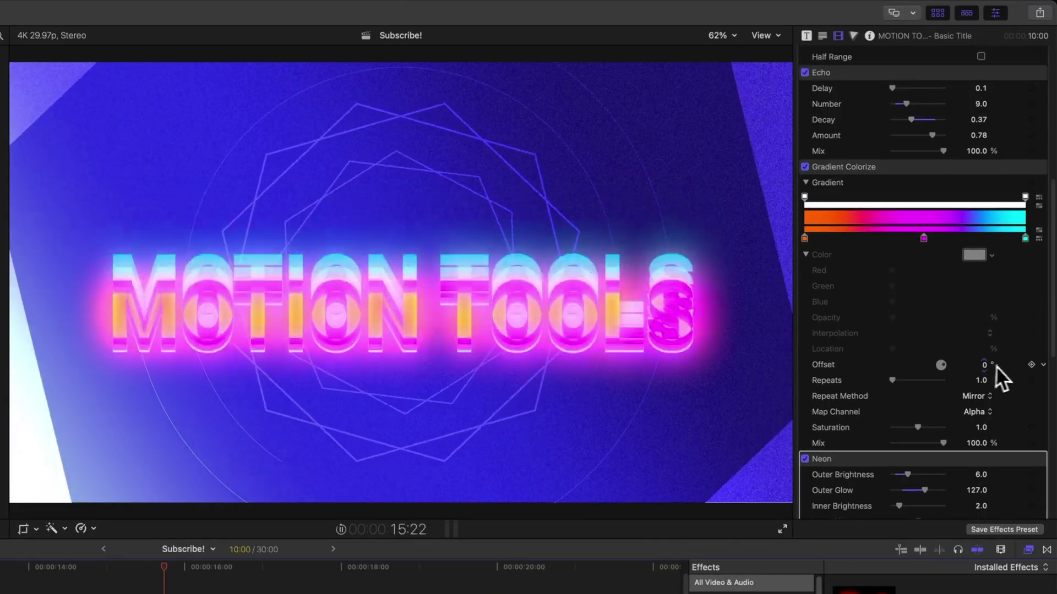
Keyframe gradient Offset at the clip start and set 3592 at the clip end
{"action": "left_click_drag", "start_coordinate": [986, 366], "coordinate": [969, 366]}
{"action": "key", "text": "shift+Left"}
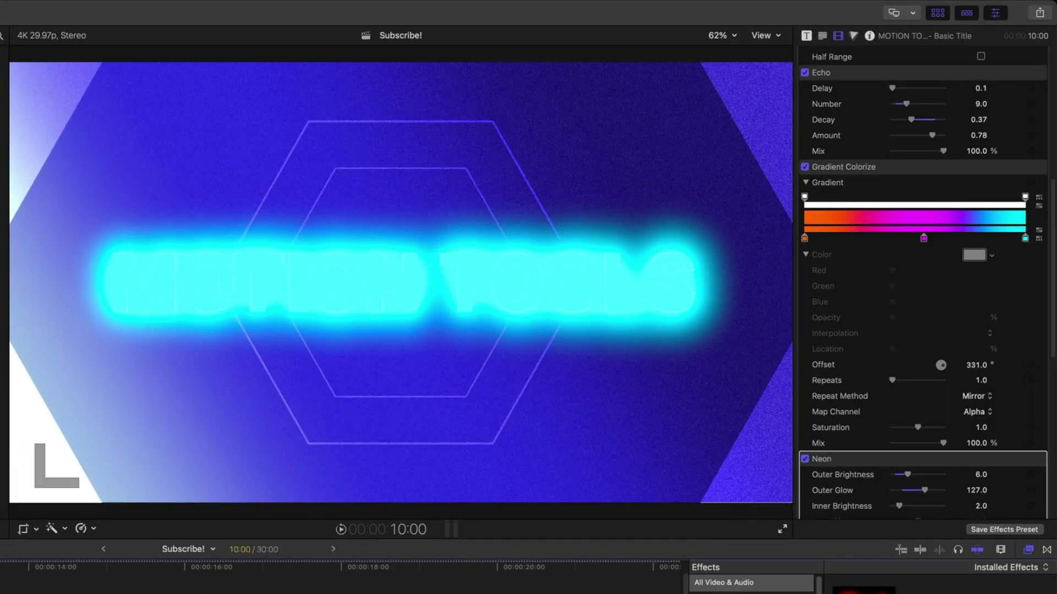
{"action": "left_click", "coordinate": [1031, 365]}
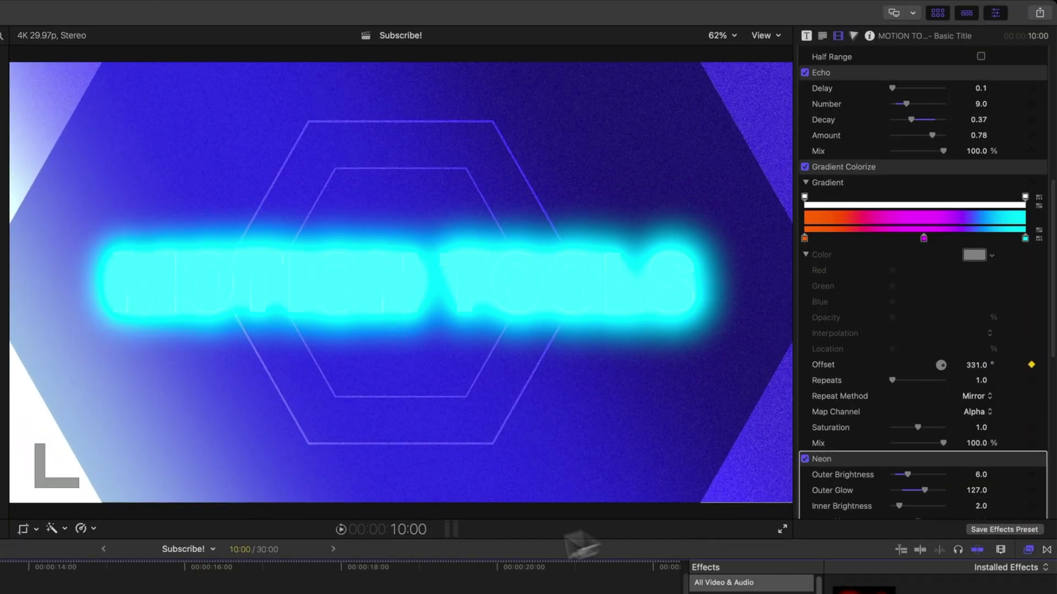
{"action": "key", "text": "shift+o"}
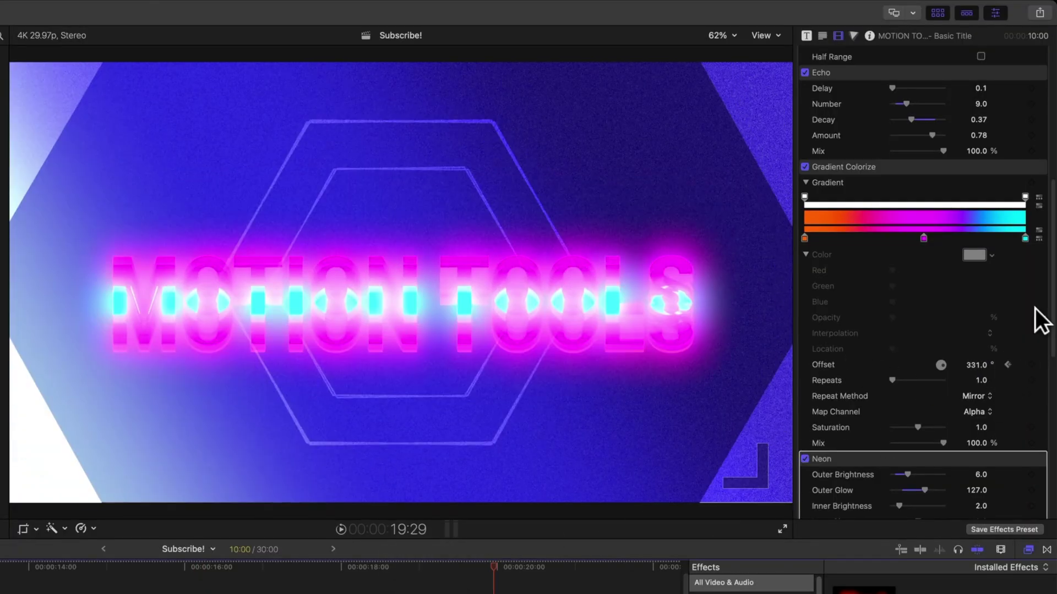
{"action": "left_click", "coordinate": [975, 364]}
{"action": "type", "text": "2262"}
{"action": "key", "text": "Return"}
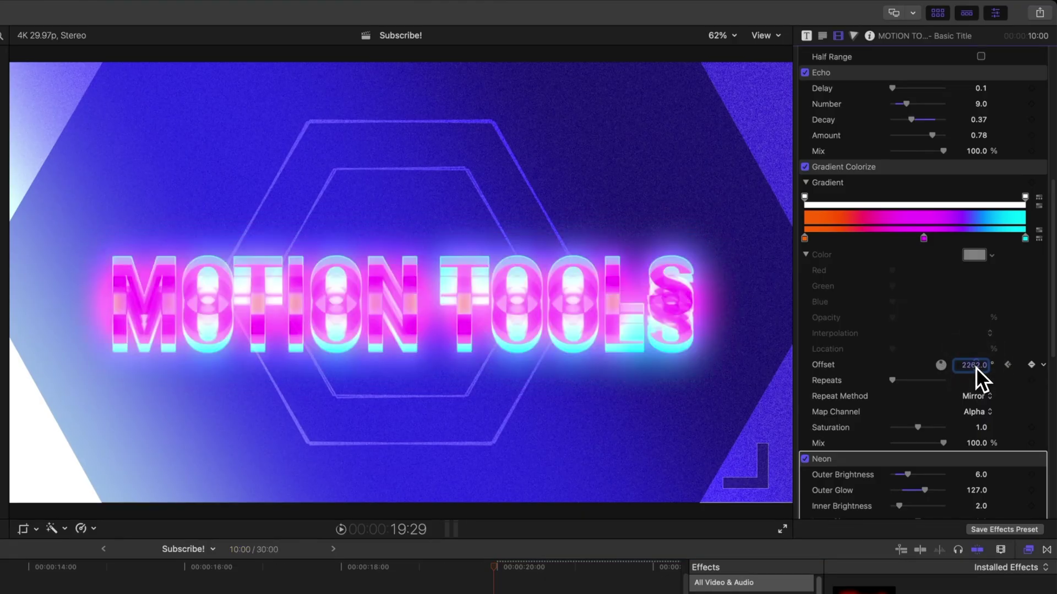
{"action": "type", "text": "3592"}
{"action": "key", "text": "Return"}
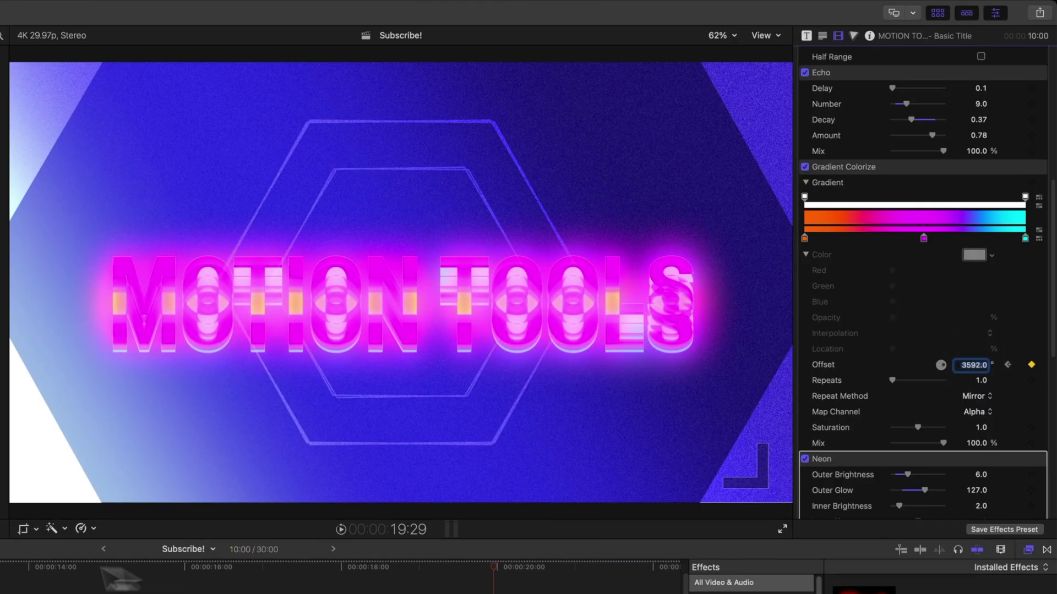
Preview the animated title, then Option-drag a copy of the clip above it
{"action": "key", "text": "/"}
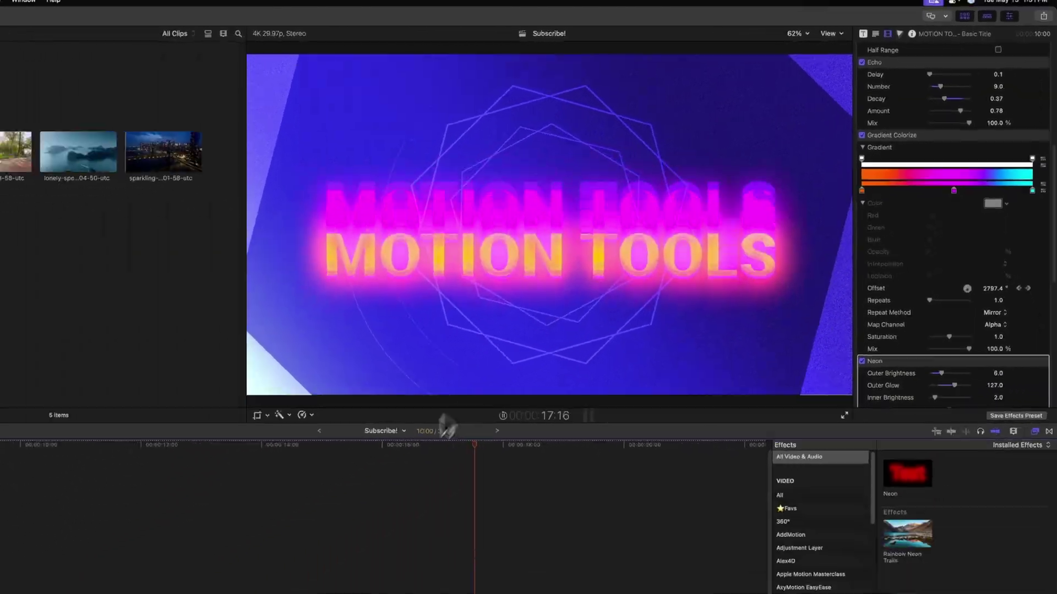
{"action": "key", "text": "space"}
{"action": "left_click_drag", "start_coordinate": [421, 505], "coordinate": [426, 498]}
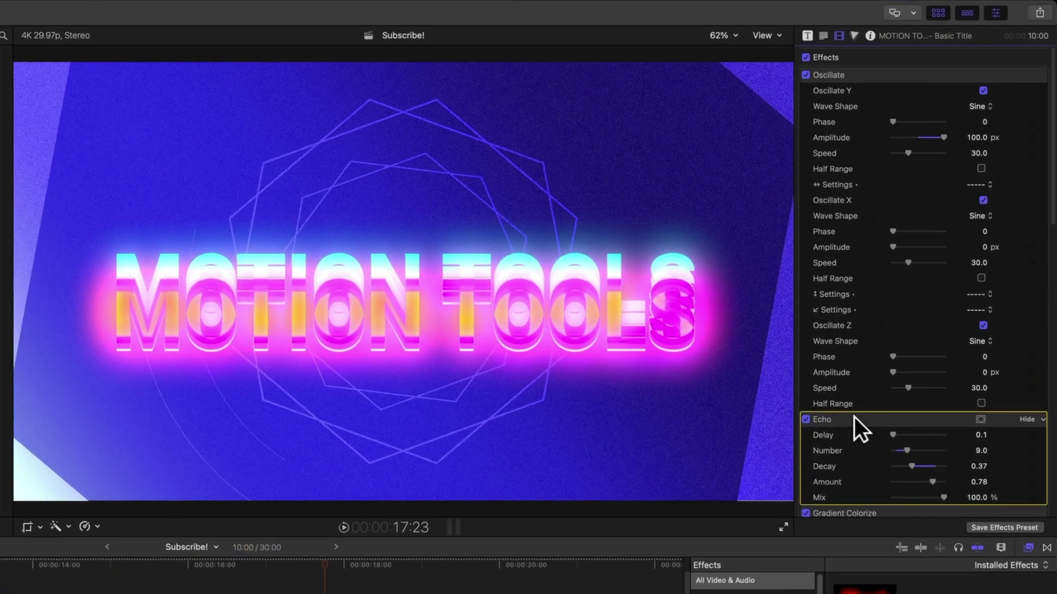
Delete Echo, Gradient Colorize and Glow from the copy and play back the stacked titles
{"action": "left_click", "coordinate": [928, 275]}
{"action": "key", "text": "Delete"}
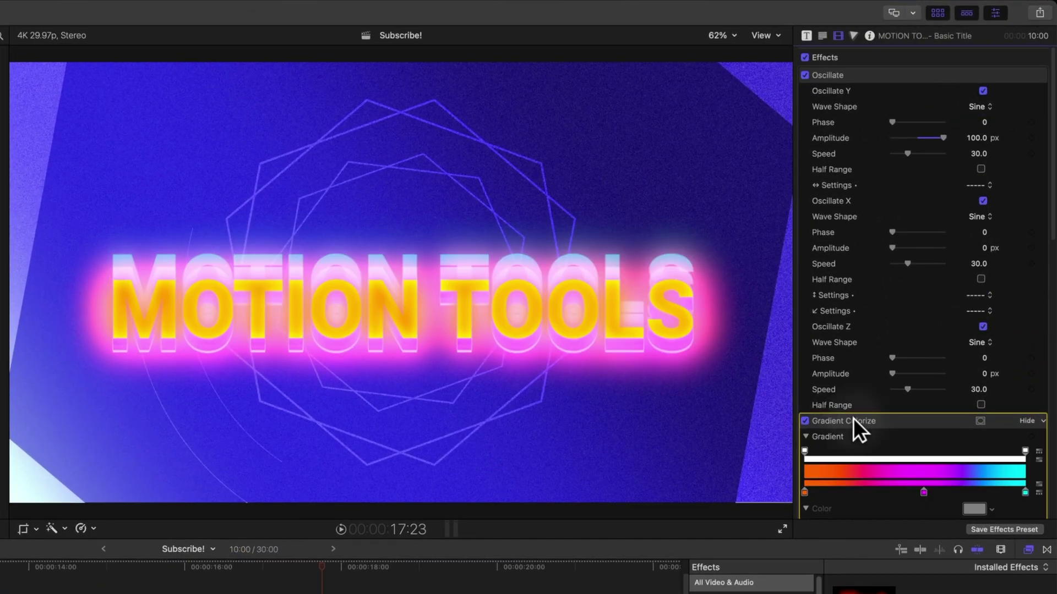
{"action": "key", "text": "Delete"}
{"action": "left_click", "coordinate": [850, 412]}
{"action": "key", "text": "Delete"}
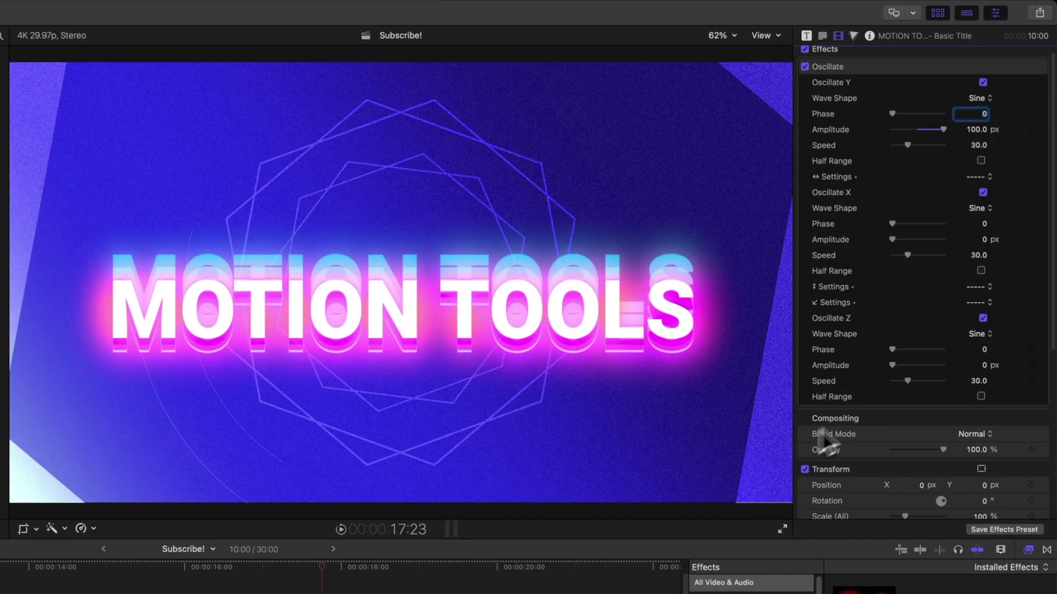
{"action": "key", "text": "slash"}
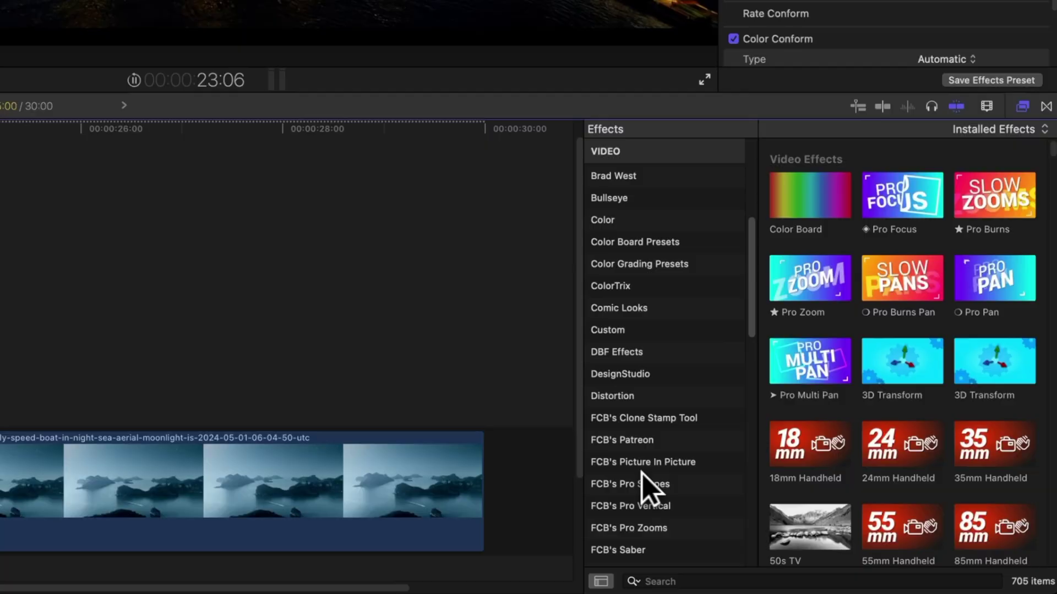
{"action": "scroll", "coordinate": [651, 488], "scroll_direction": "down", "scroll_amount": 5}
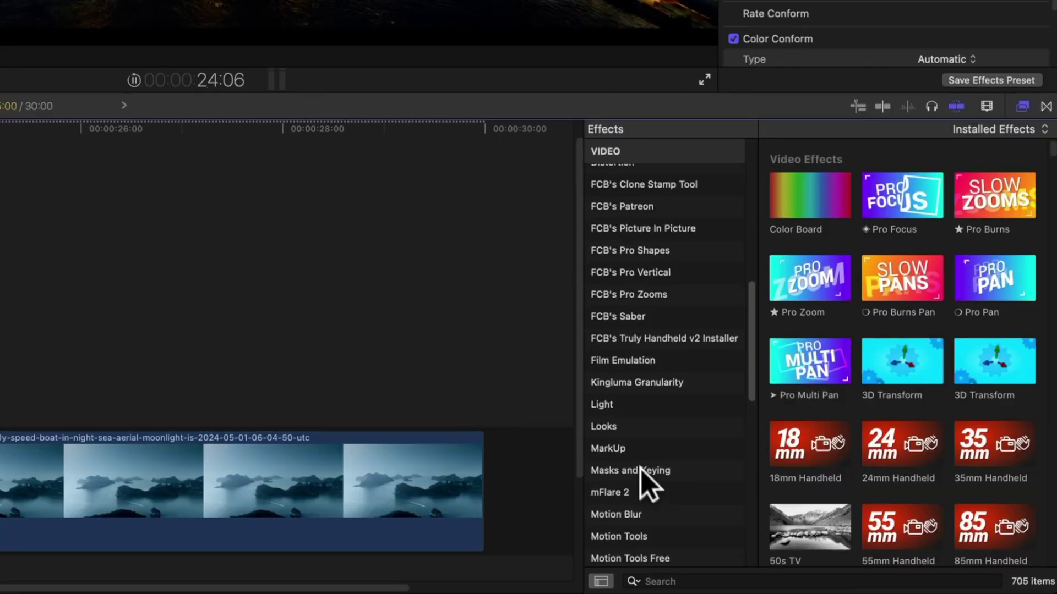
Drag Streaks from the Light effects category onto the New York night clip
{"action": "left_click", "coordinate": [611, 406]}
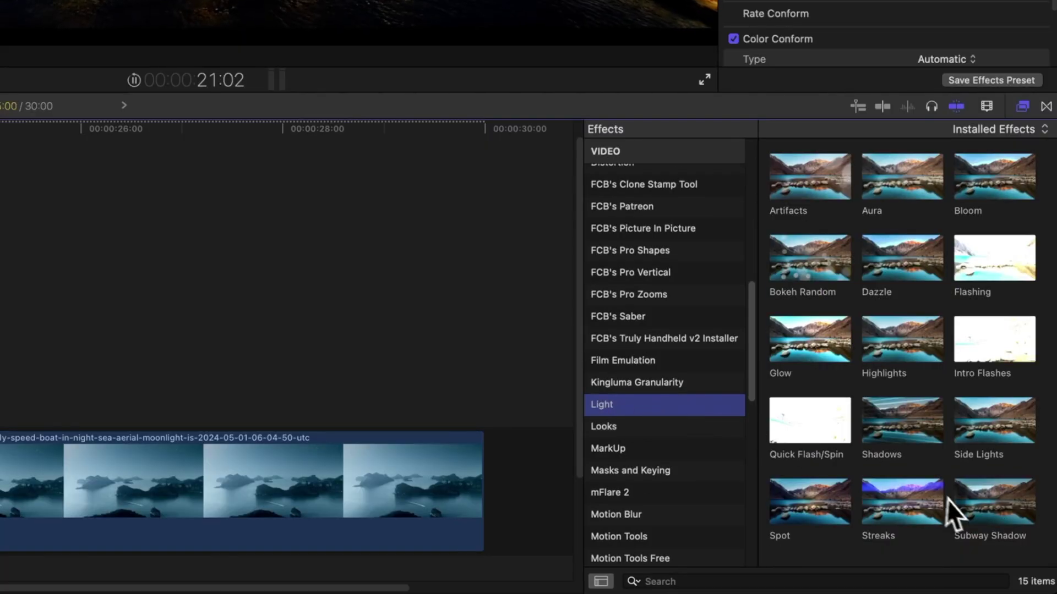
{"action": "mouse_move", "coordinate": [917, 506]}
{"action": "left_mouse_down"}
{"action": "mouse_move", "coordinate": [688, 479]}
{"action": "mouse_move", "coordinate": [0, 498]}
{"action": "left_mouse_up"}
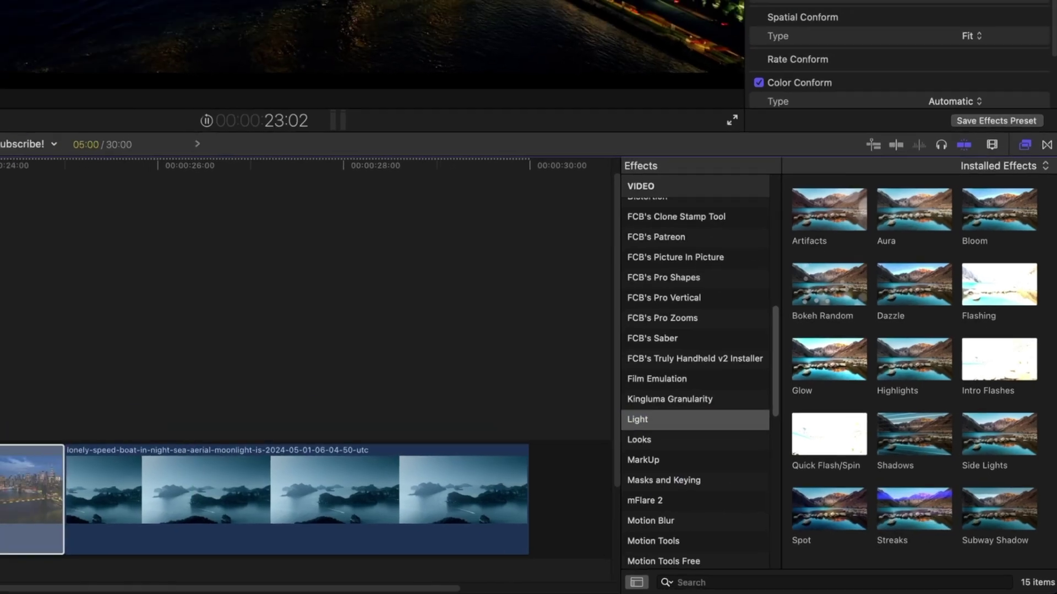
{"action": "left_click_drag", "start_coordinate": [398, 548], "coordinate": [398, 548]}
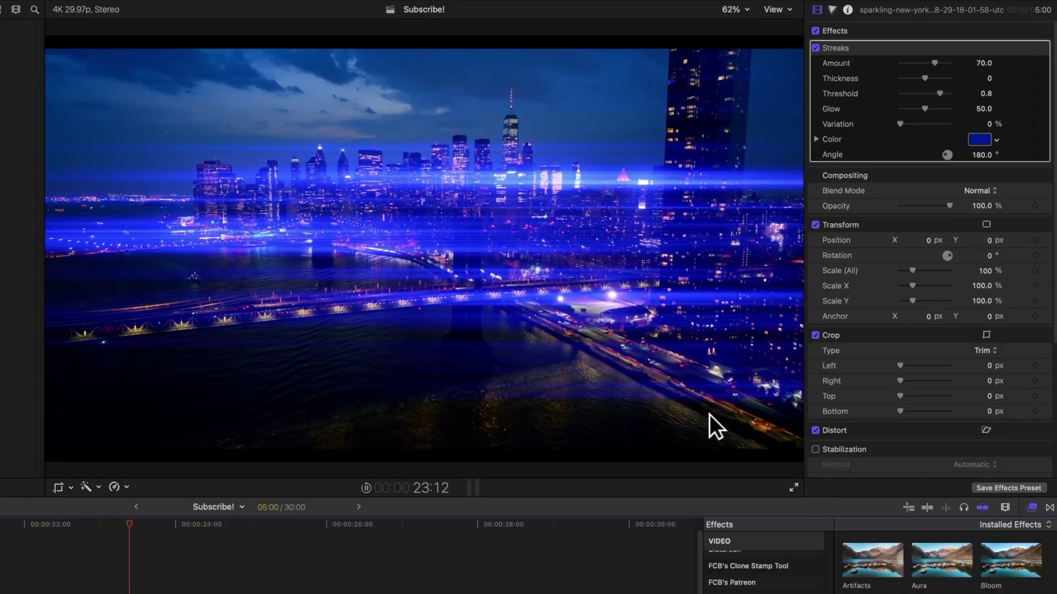
Set Streaks Amount 23.4, Threshold 0.89, Glow 100 and pick a teal-blue streak colour
{"action": "key", "text": "/"}
{"action": "mouse_move", "coordinate": [917, 73]}
{"action": "left_mouse_down"}
{"action": "mouse_move", "coordinate": [911, 65]}
{"action": "mouse_move", "coordinate": [929, 95]}
{"action": "mouse_move", "coordinate": [941, 95]}
{"action": "left_mouse_up"}
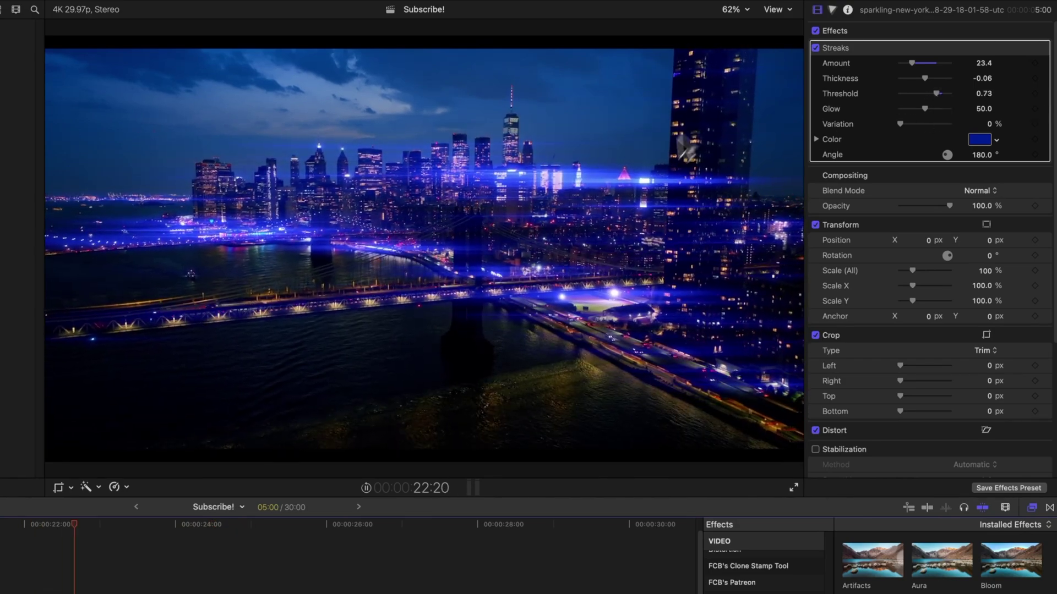
{"action": "left_click_drag", "start_coordinate": [945, 93], "coordinate": [952, 108]}
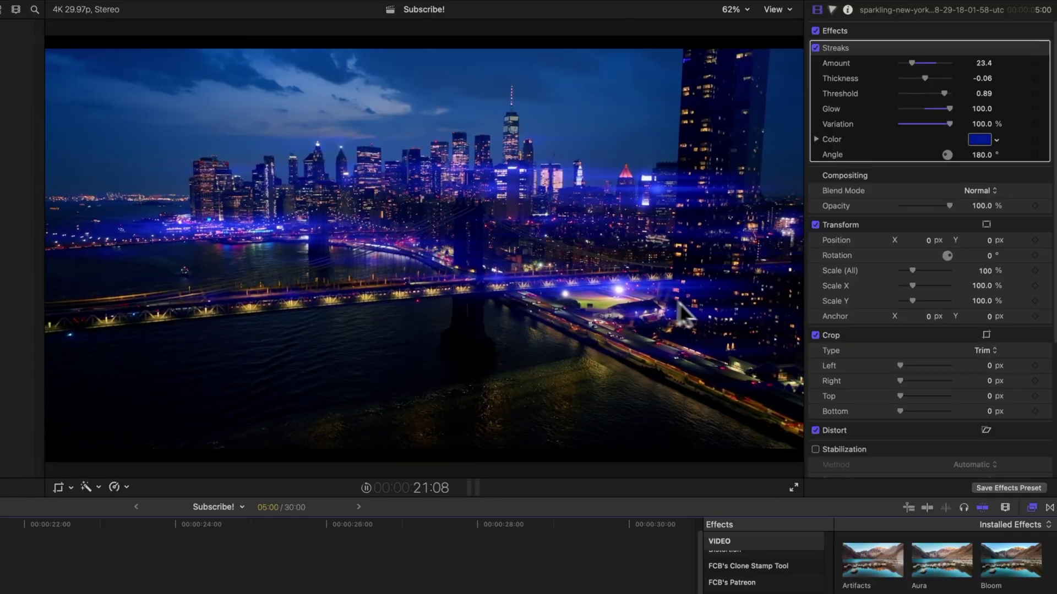
{"action": "left_click", "coordinate": [977, 142]}
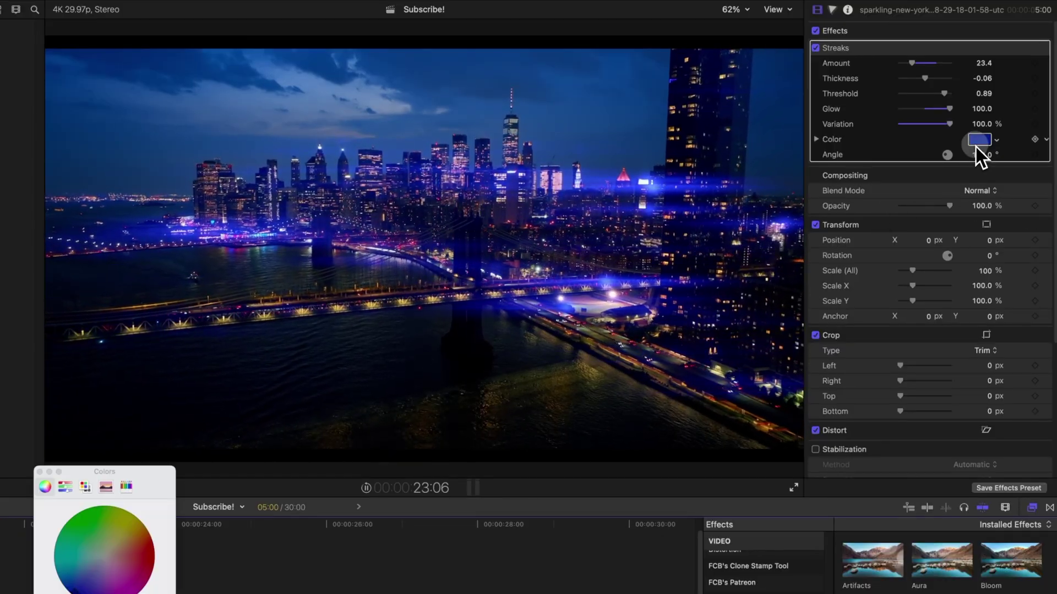
{"action": "left_click_drag", "start_coordinate": [156, 573], "coordinate": [97, 590]}
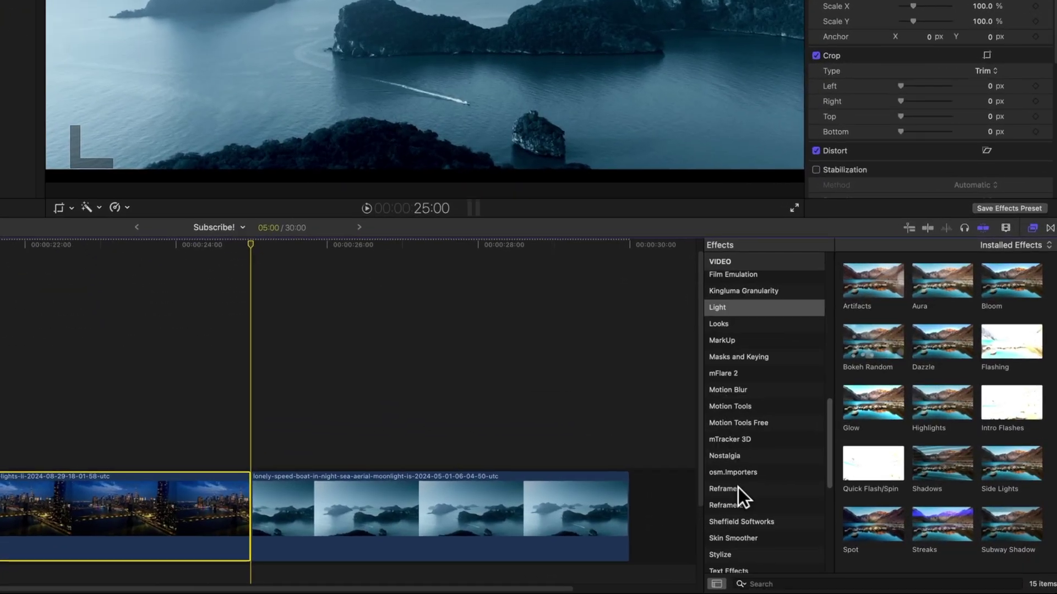
Drag the Reframe Callout effect onto the speed-boat clip, then add Callout as a connected clip
{"action": "left_click", "coordinate": [738, 488]}
{"action": "left_click", "coordinate": [861, 274]}
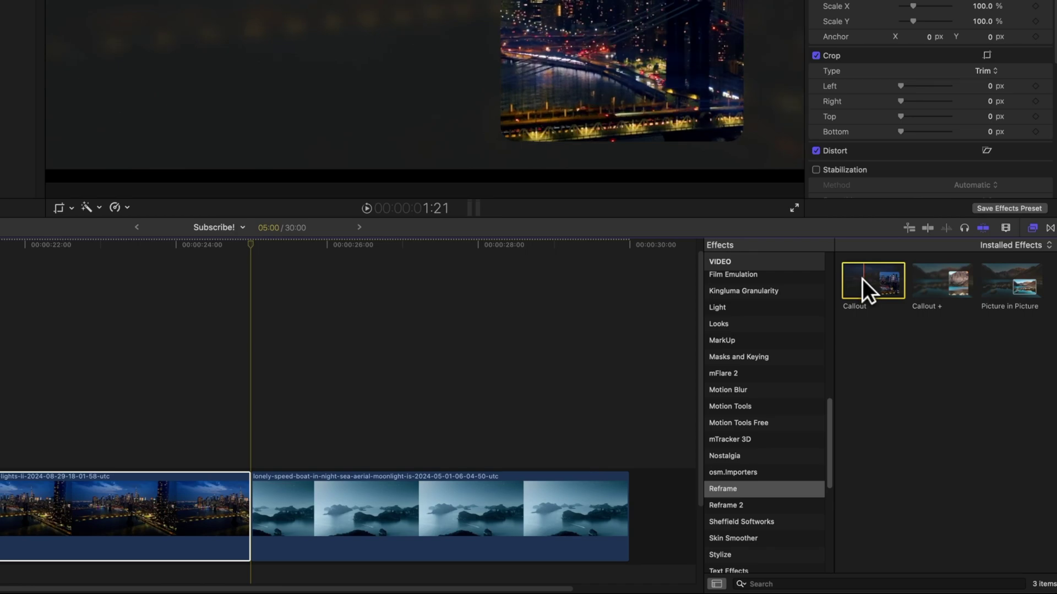
{"action": "left_click_drag", "start_coordinate": [862, 279], "coordinate": [445, 501]}
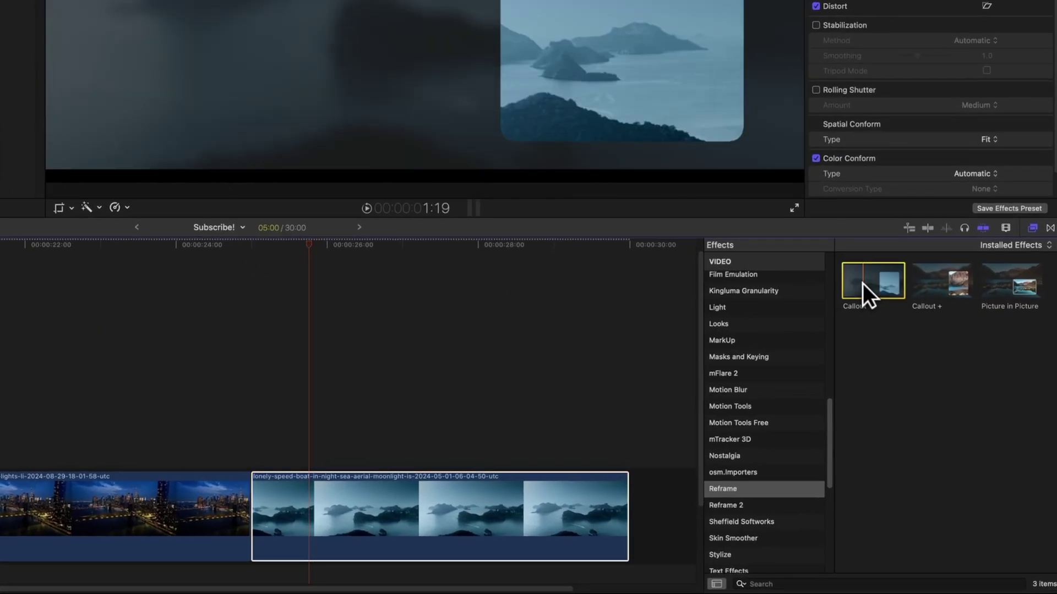
{"action": "double_click", "coordinate": [863, 283]}
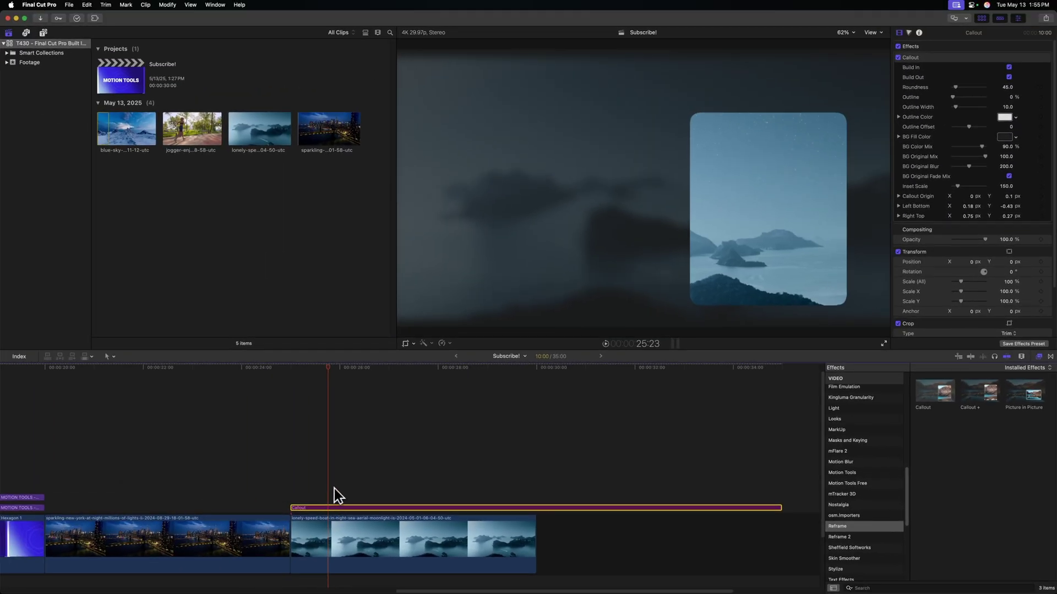
Select the Callout clip and undo the accidental range cut in the boat clip
{"action": "left_click_drag", "start_coordinate": [302, 369], "coordinate": [345, 371]}
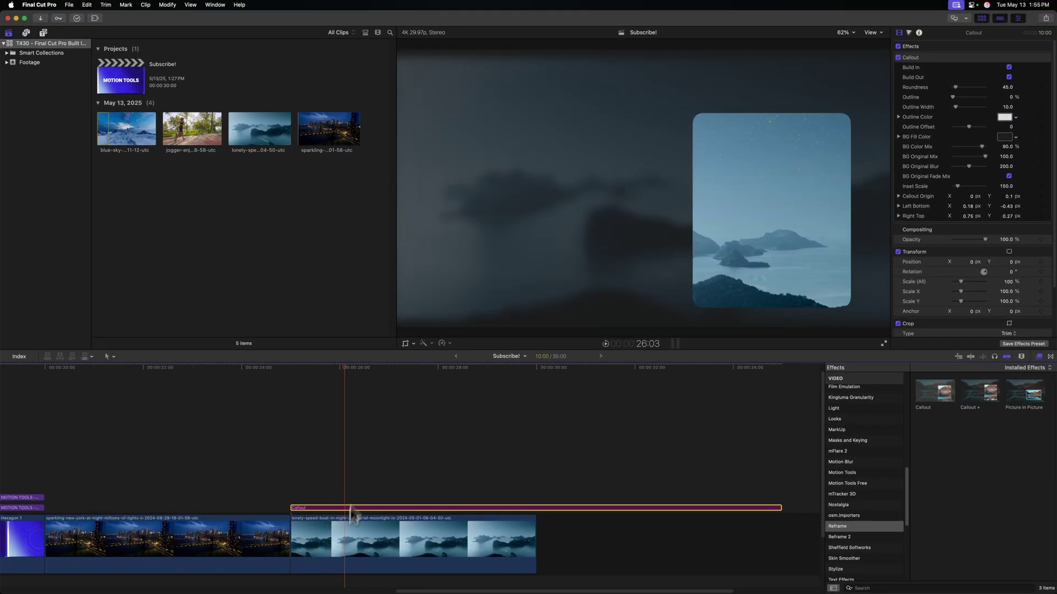
{"action": "key", "text": "r"}
{"action": "left_click_drag", "start_coordinate": [345, 541], "coordinate": [398, 538]}
{"action": "key", "text": "Delete"}
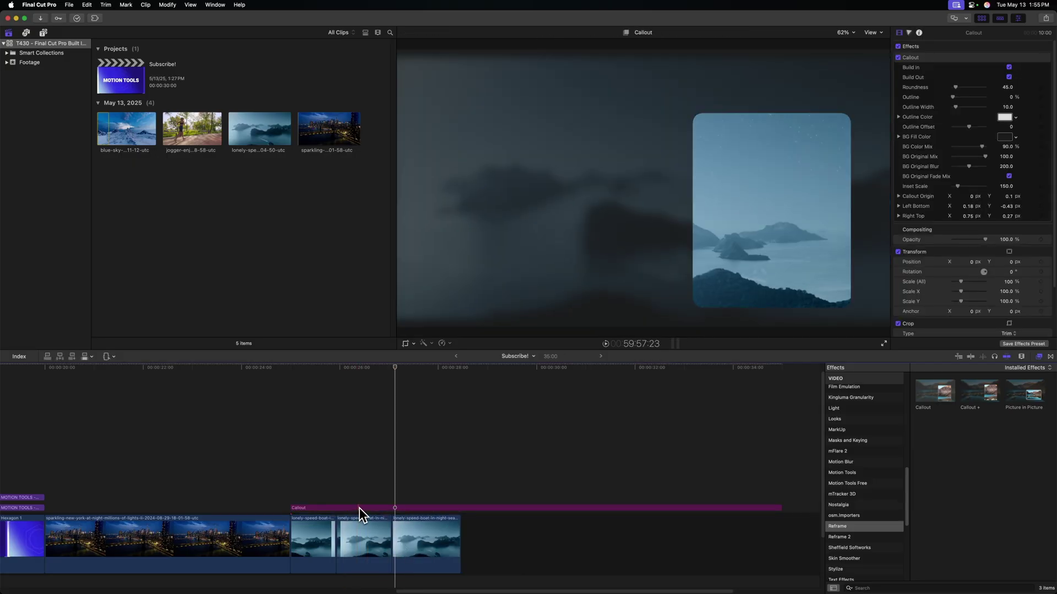
{"action": "key", "text": "a"}
{"action": "left_click", "coordinate": [359, 508]}
{"action": "mouse_move", "coordinate": [326, 371]}
{"action": "left_mouse_down"}
{"action": "mouse_move", "coordinate": [309, 370]}
{"action": "mouse_move", "coordinate": [346, 375]}
{"action": "left_mouse_up"}
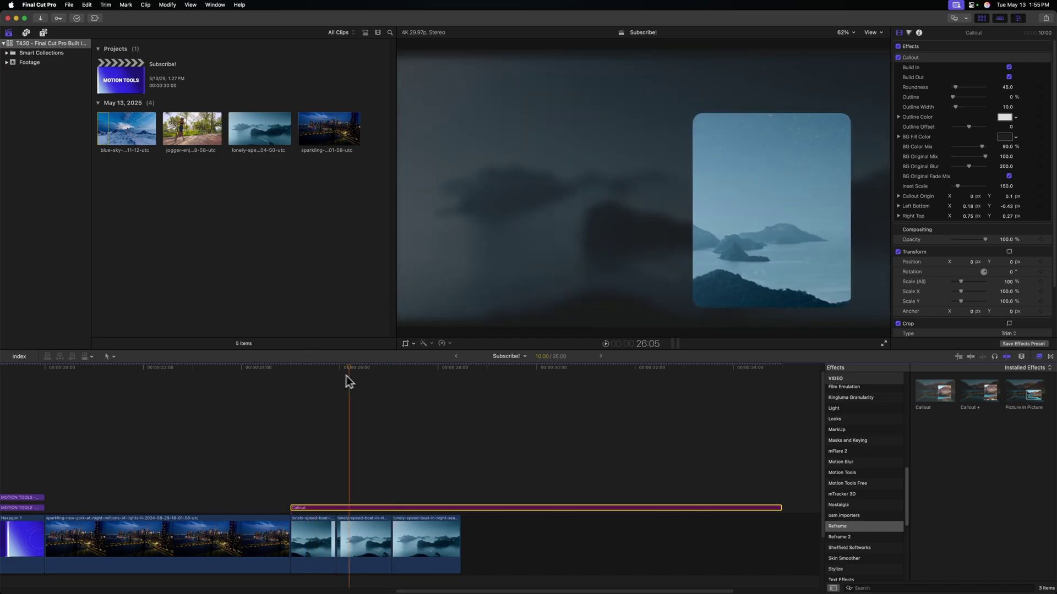
{"action": "key", "text": "super+z"}
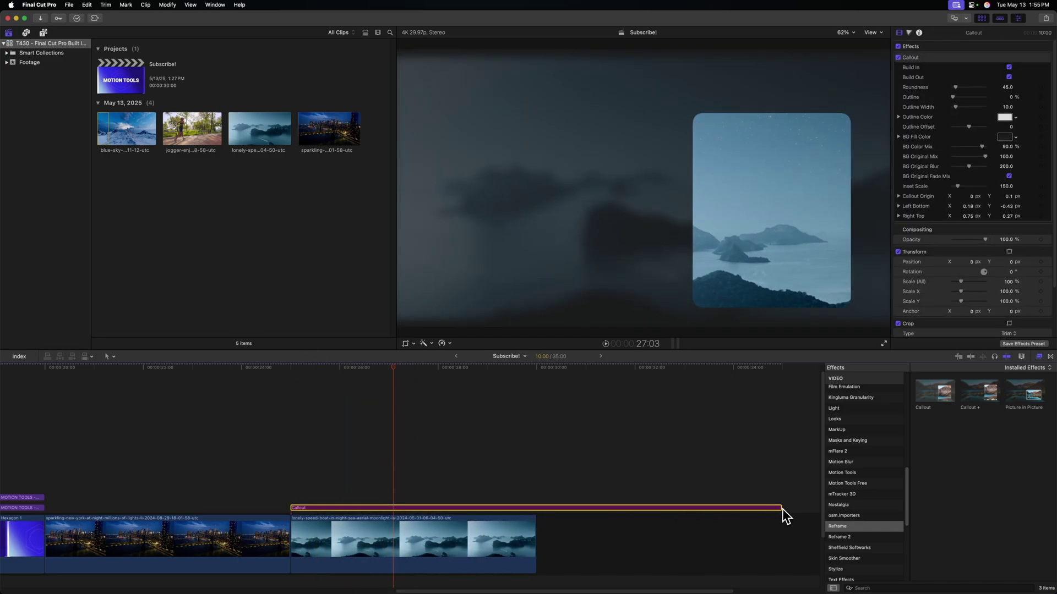
Trim the Callout clip's start and end so it covers only part of the boat clip
{"action": "left_click_drag", "start_coordinate": [781, 508], "coordinate": [675, 508]}
{"action": "left_click_drag", "start_coordinate": [467, 507], "coordinate": [411, 507]}
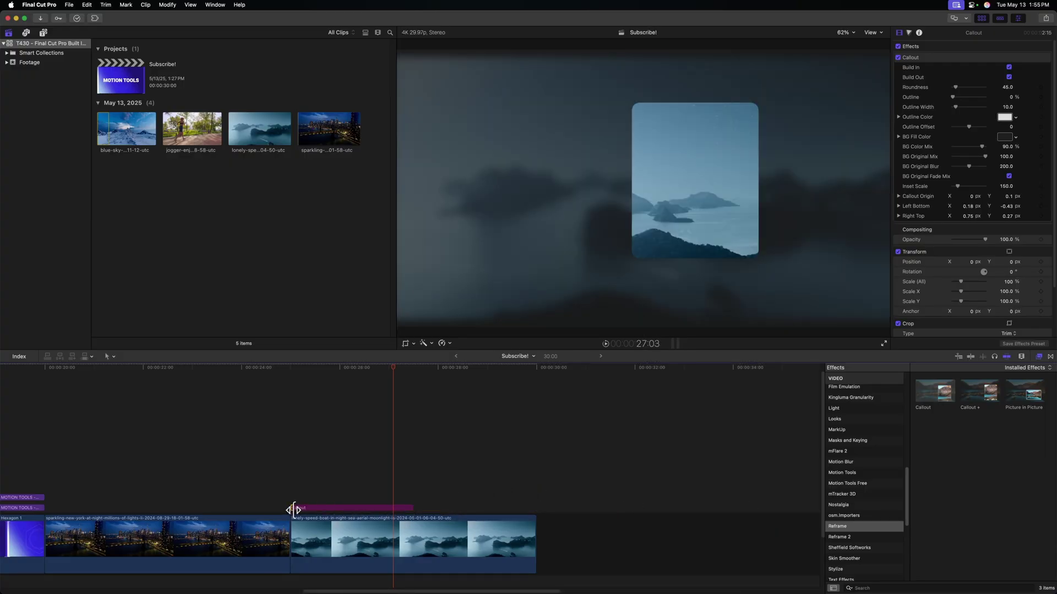
{"action": "left_click_drag", "start_coordinate": [294, 510], "coordinate": [327, 506]}
{"action": "left_click_drag", "start_coordinate": [412, 506], "coordinate": [449, 504]}
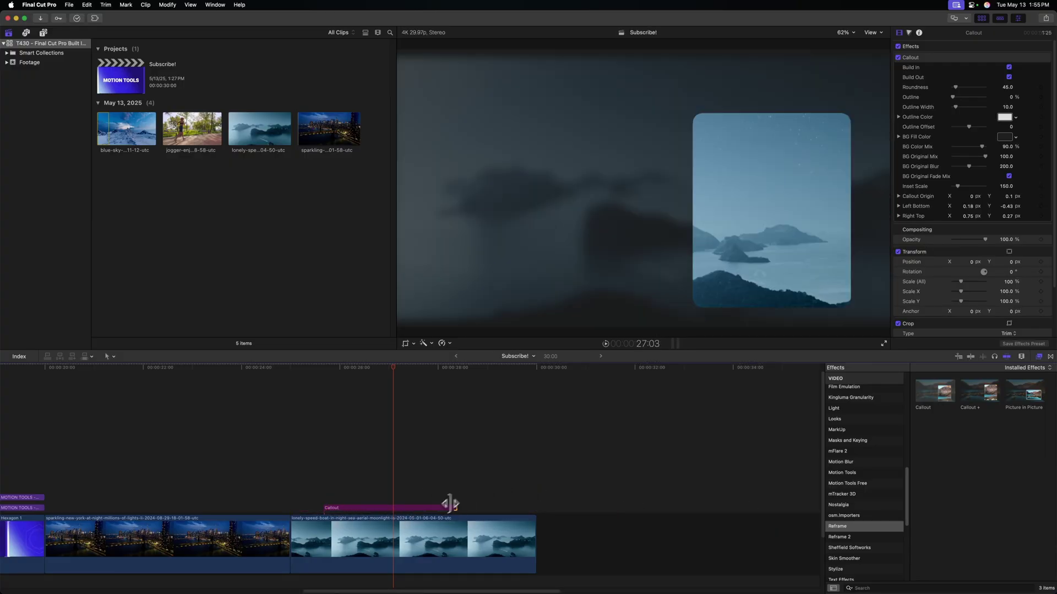
{"action": "left_click", "coordinate": [396, 521]}
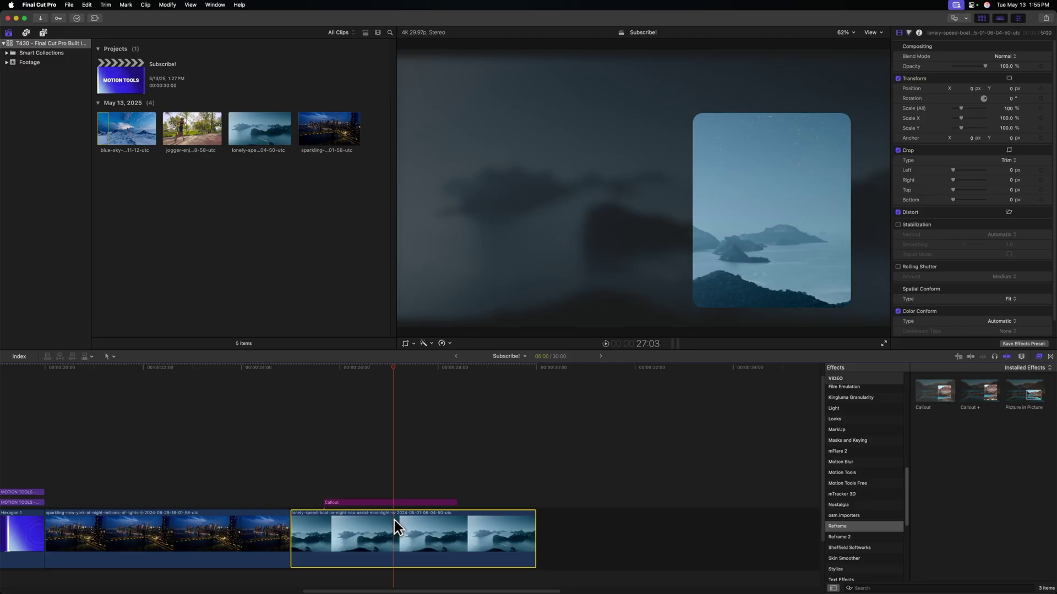
{"action": "left_click", "coordinate": [379, 502]}
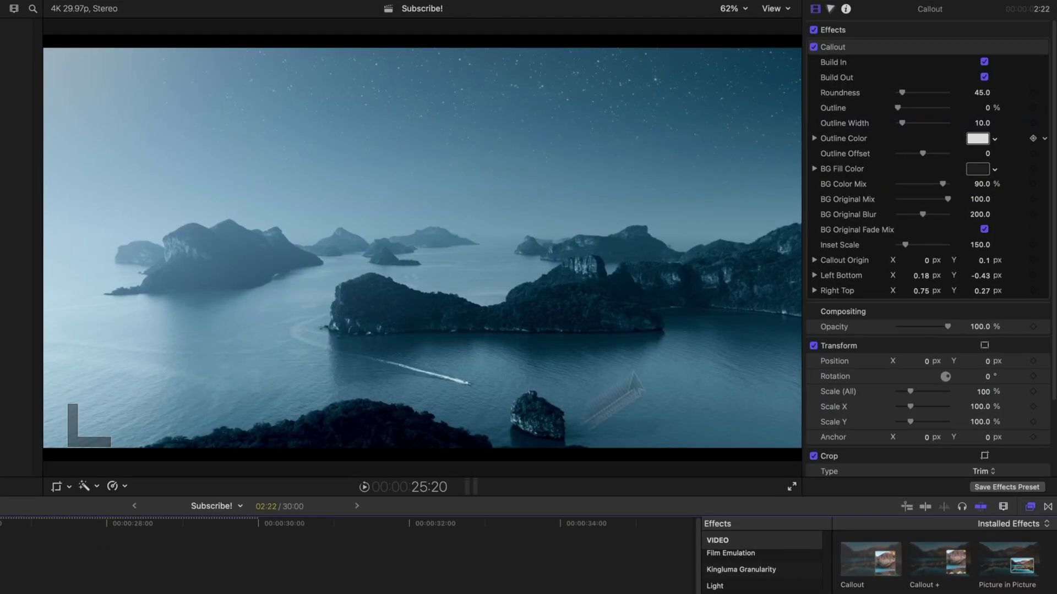
Reshape the callout inset into a wide box and aim it to magnify the speedboat
{"action": "left_click", "coordinate": [876, 43]}
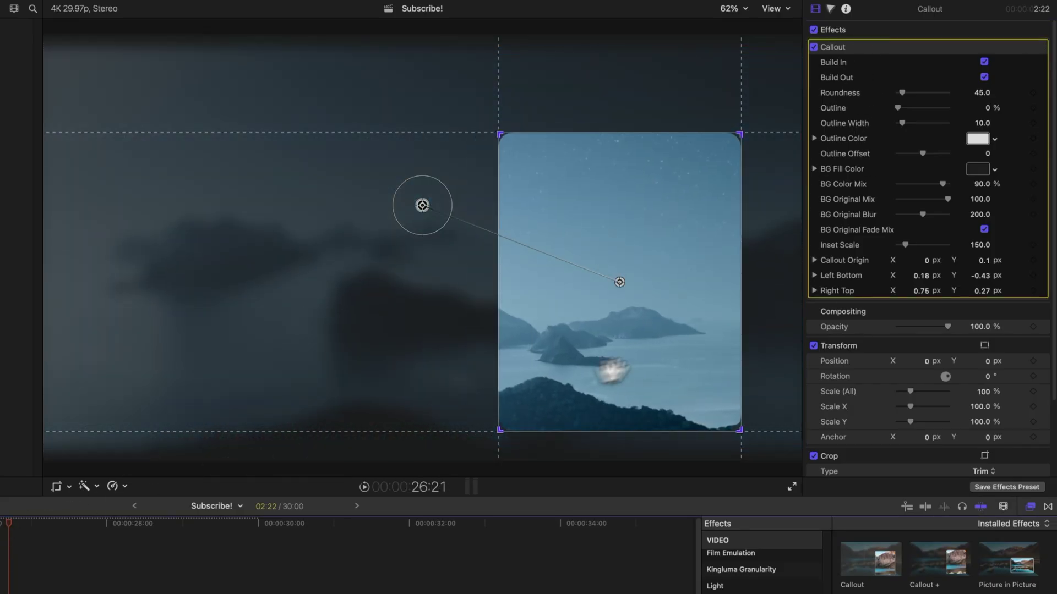
{"action": "left_click_drag", "start_coordinate": [670, 356], "coordinate": [447, 314]}
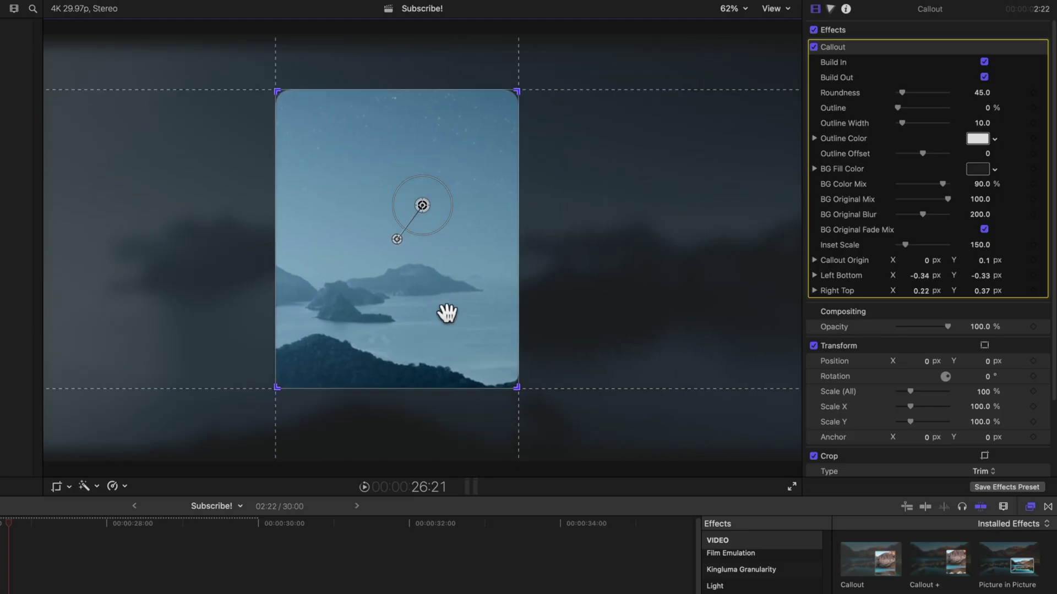
{"action": "left_click_drag", "start_coordinate": [518, 388], "coordinate": [596, 264]}
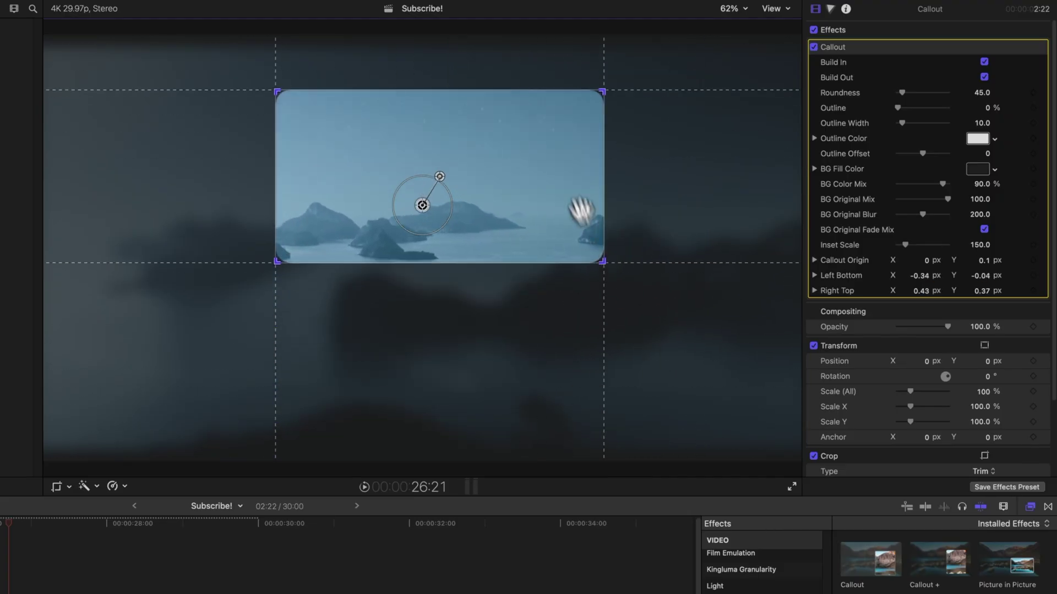
{"action": "left_click_drag", "start_coordinate": [580, 217], "coordinate": [561, 277]}
{"action": "left_click_drag", "start_coordinate": [422, 205], "coordinate": [480, 384]}
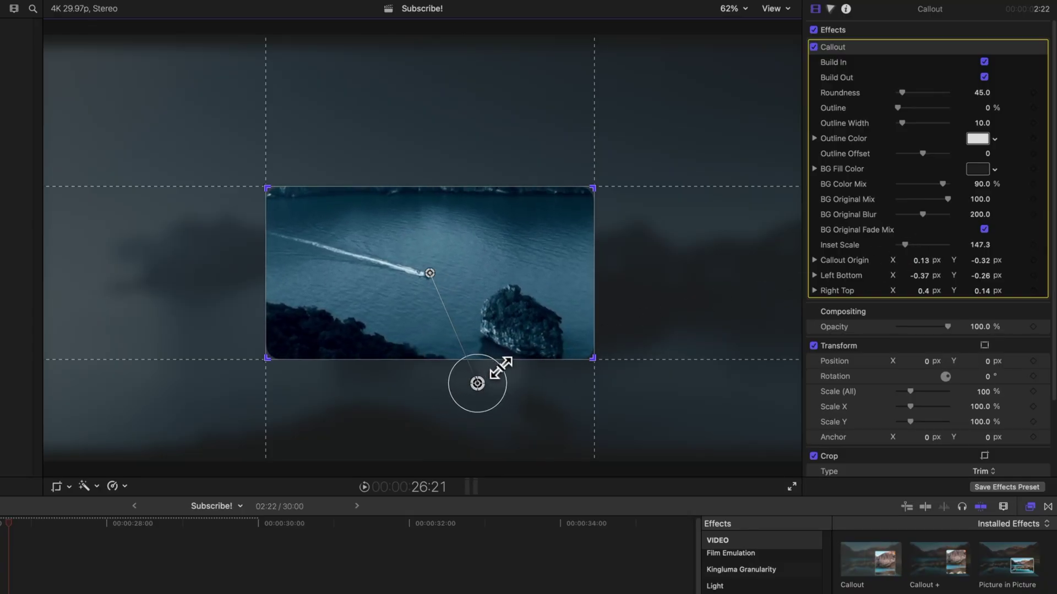
{"action": "left_click_drag", "start_coordinate": [500, 368], "coordinate": [521, 366]}
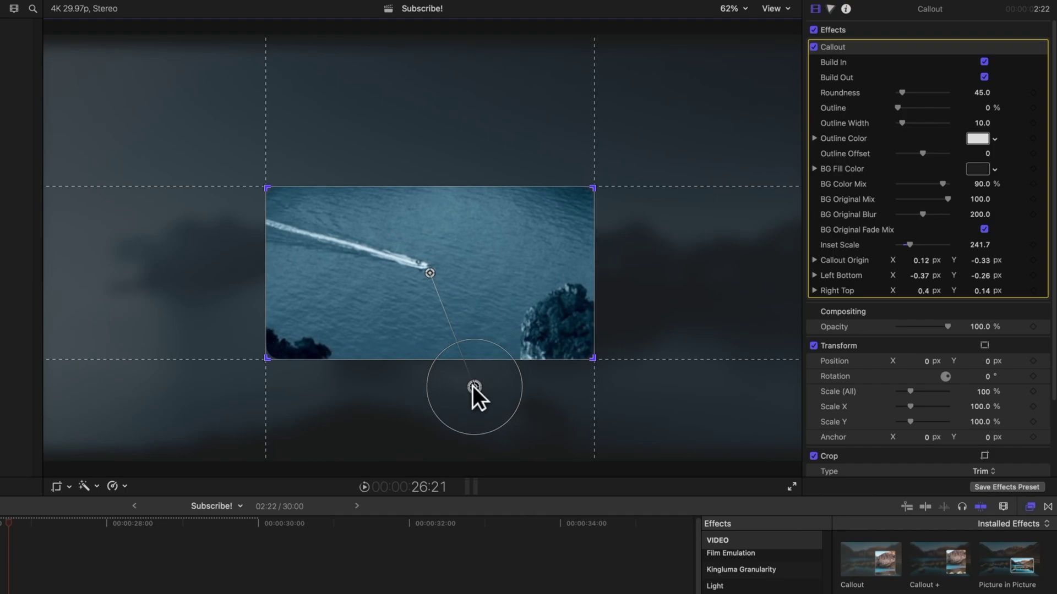
Set BG Color Mix and BG Original Blur to 0, lower the inset, and turn Outline fully on
{"action": "left_click_drag", "start_coordinate": [941, 184], "coordinate": [802, 191]}
{"action": "left_click_drag", "start_coordinate": [922, 214], "coordinate": [914, 214]}
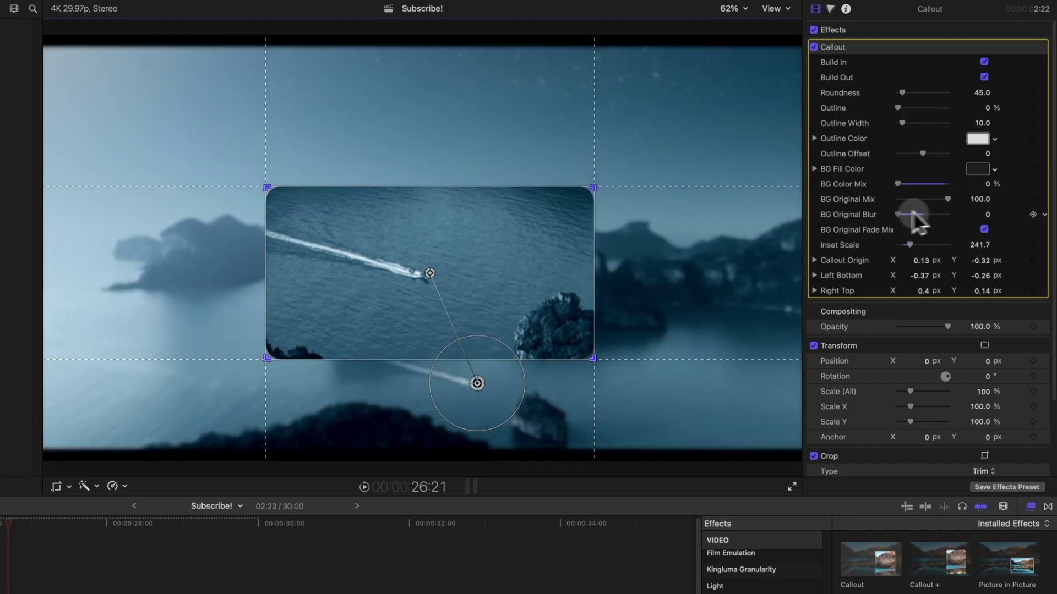
{"action": "left_click_drag", "start_coordinate": [546, 265], "coordinate": [541, 351]}
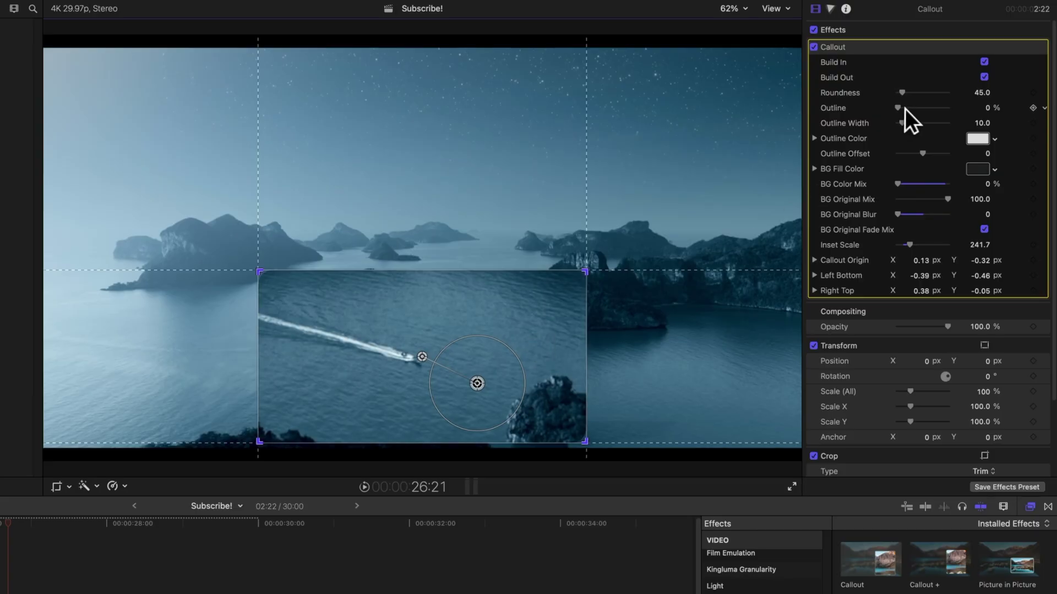
{"action": "left_click_drag", "start_coordinate": [905, 108], "coordinate": [1009, 108]}
Set Outline Width 29, a purple Outline Color and Outline Offset 33
{"action": "left_click_drag", "start_coordinate": [904, 125], "coordinate": [917, 123]}
{"action": "left_click", "coordinate": [969, 140]}
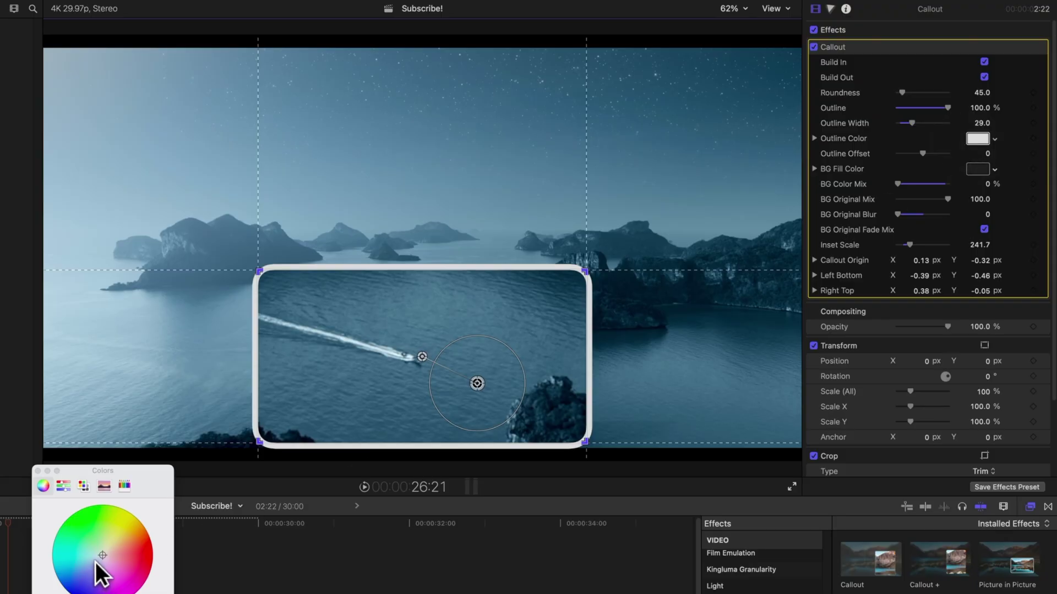
{"action": "left_click", "coordinate": [38, 472]}
{"action": "mouse_move", "coordinate": [930, 153]}
{"action": "left_mouse_down"}
{"action": "mouse_move", "coordinate": [939, 152]}
{"action": "mouse_move", "coordinate": [931, 153]}
{"action": "left_mouse_up"}
Play back the callout building in from just before it appears
{"action": "key", "text": "l"}
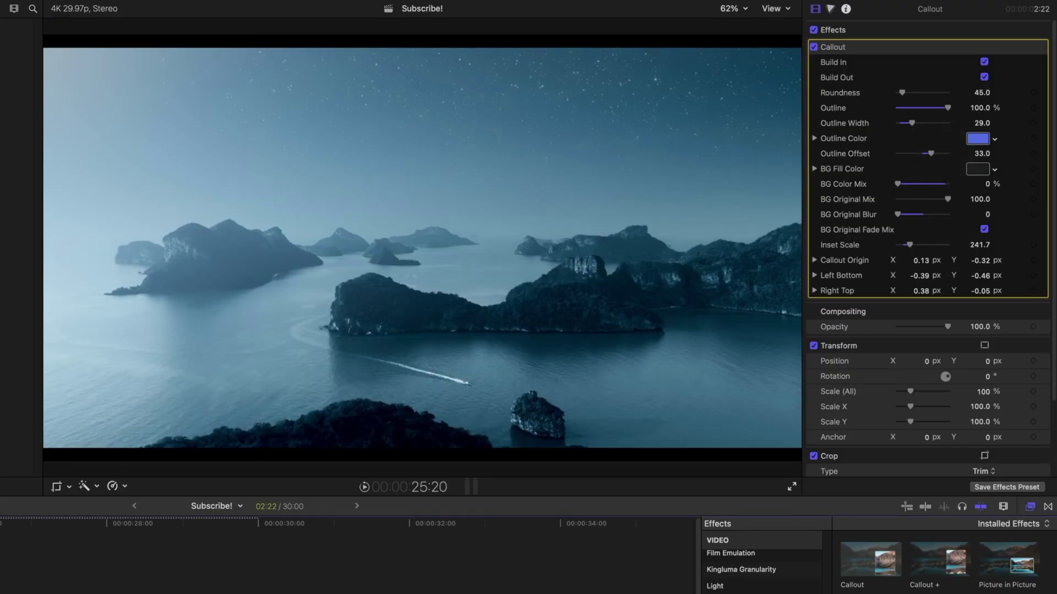
{"action": "key", "text": "space"}
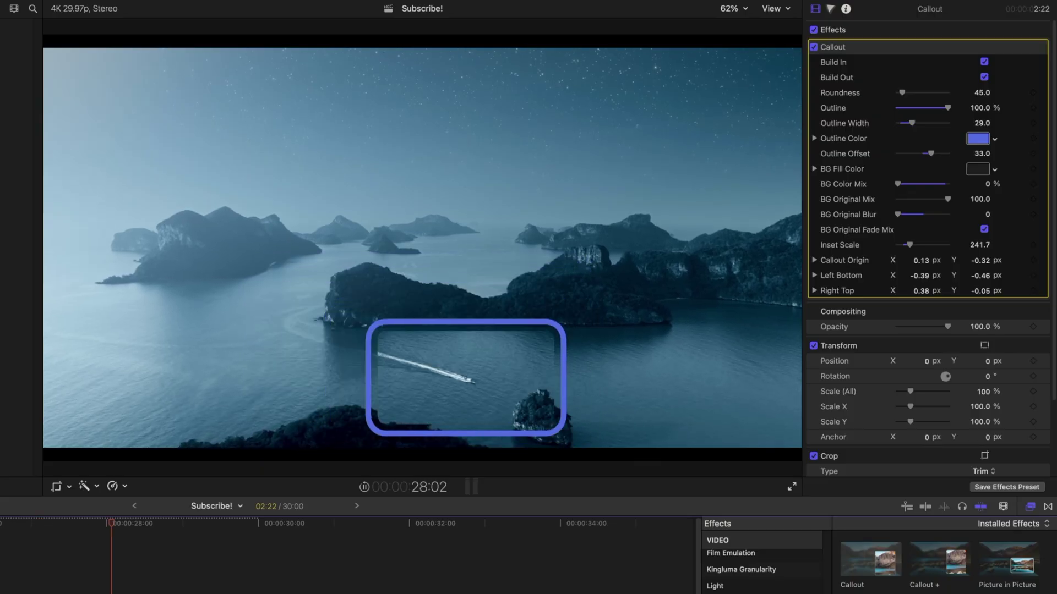
{"action": "key", "text": "shift+slash"}
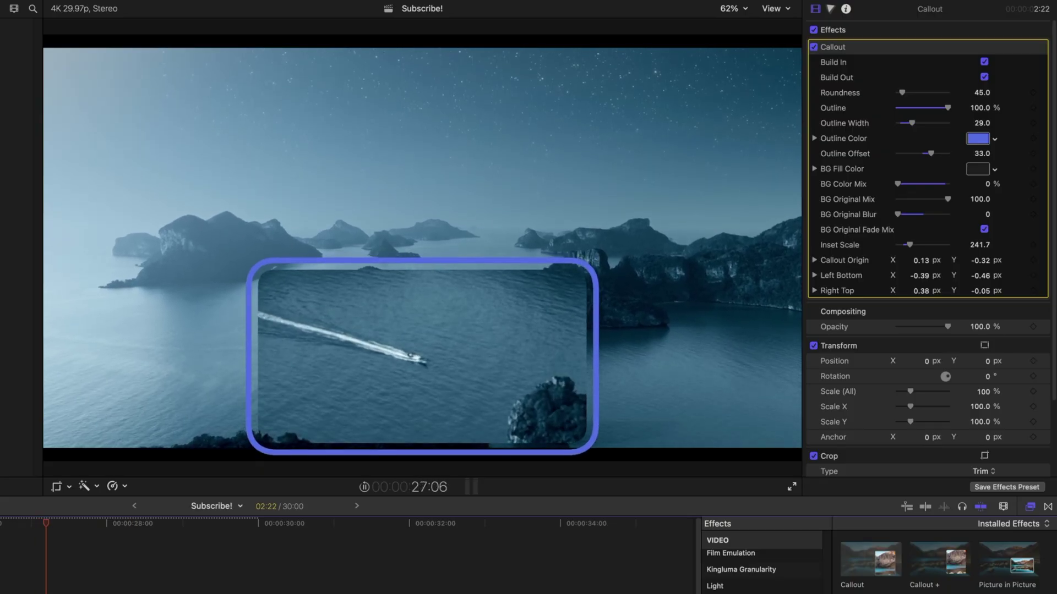